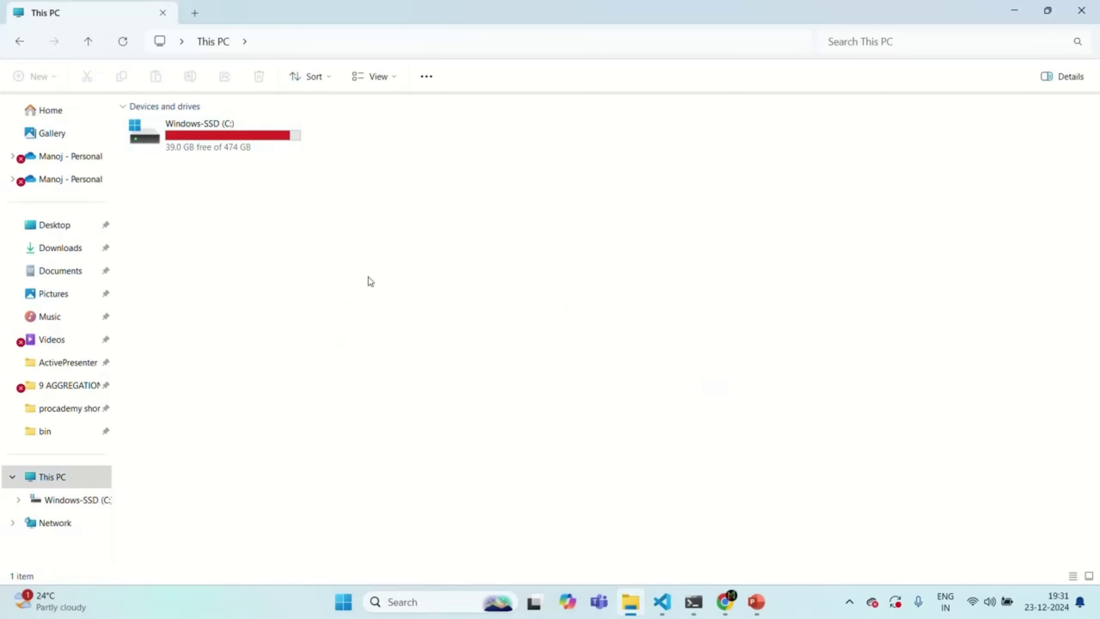
# Browse to C:\Program Files\MongoDB\Server\8.0\bin and select the mongod configuration file.
pyautogui.doubleClick(235, 134)
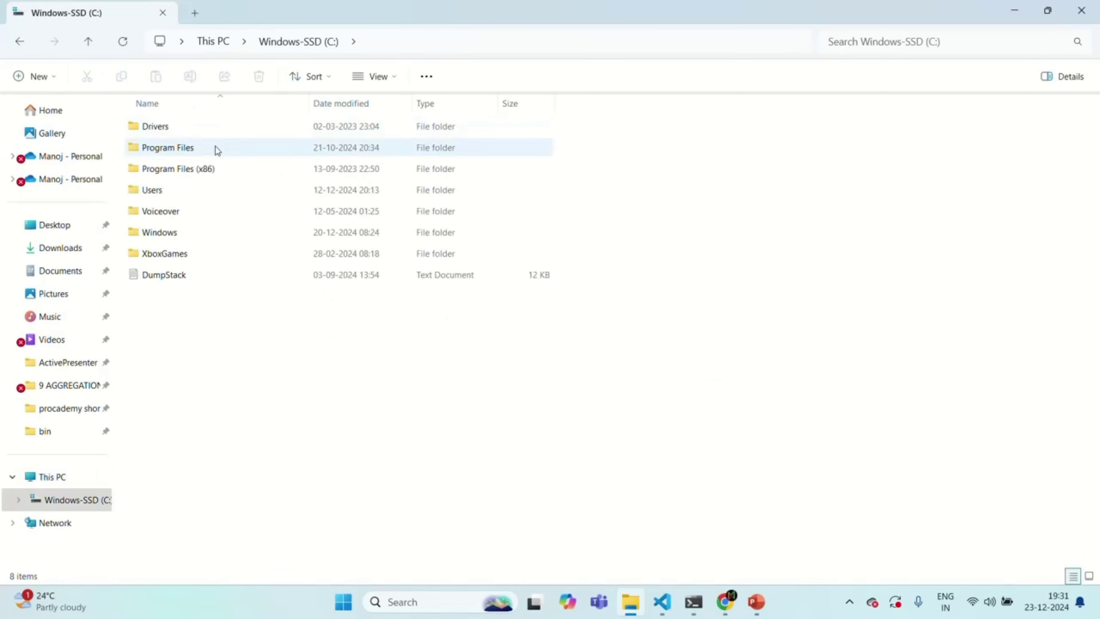
pyautogui.doubleClick(202, 152)
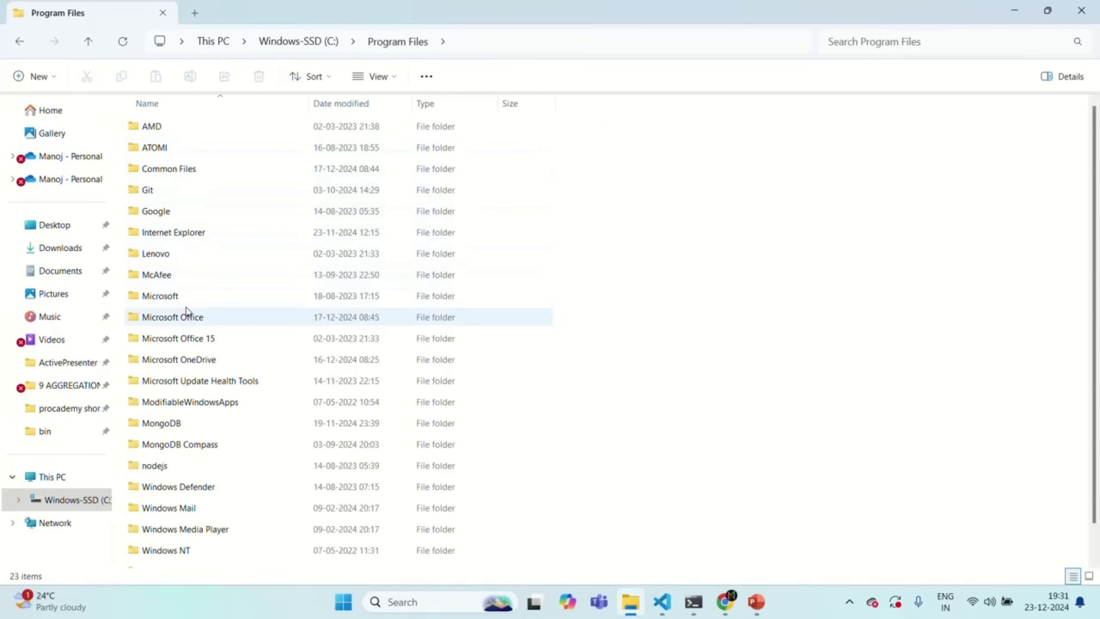
pyautogui.doubleClick(173, 421)
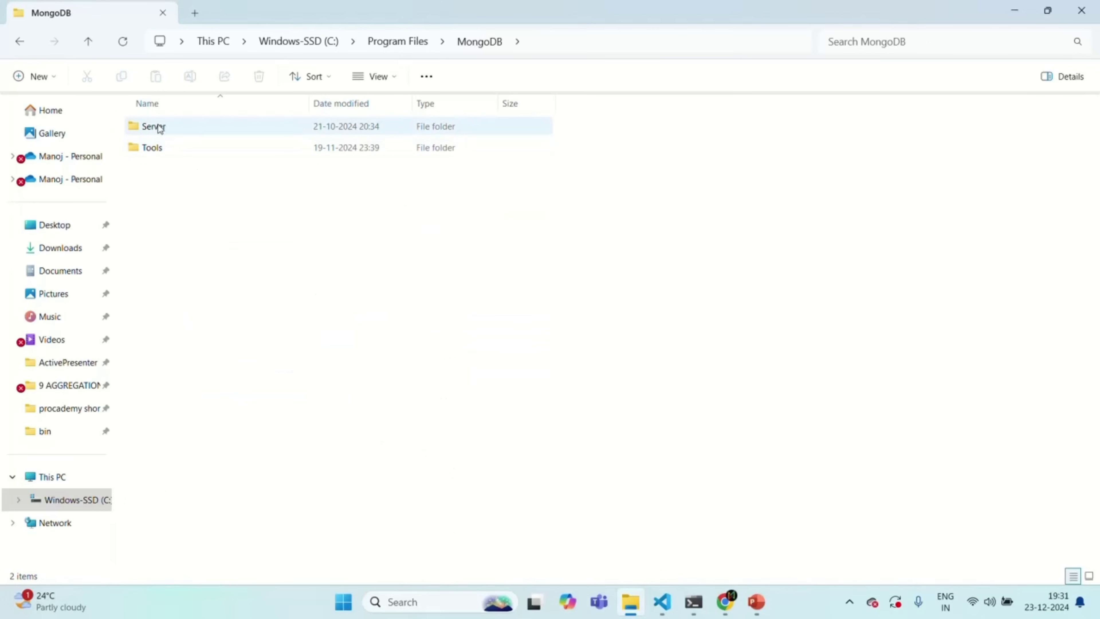
pyautogui.click(179, 128)
pyautogui.doubleClick(180, 128)
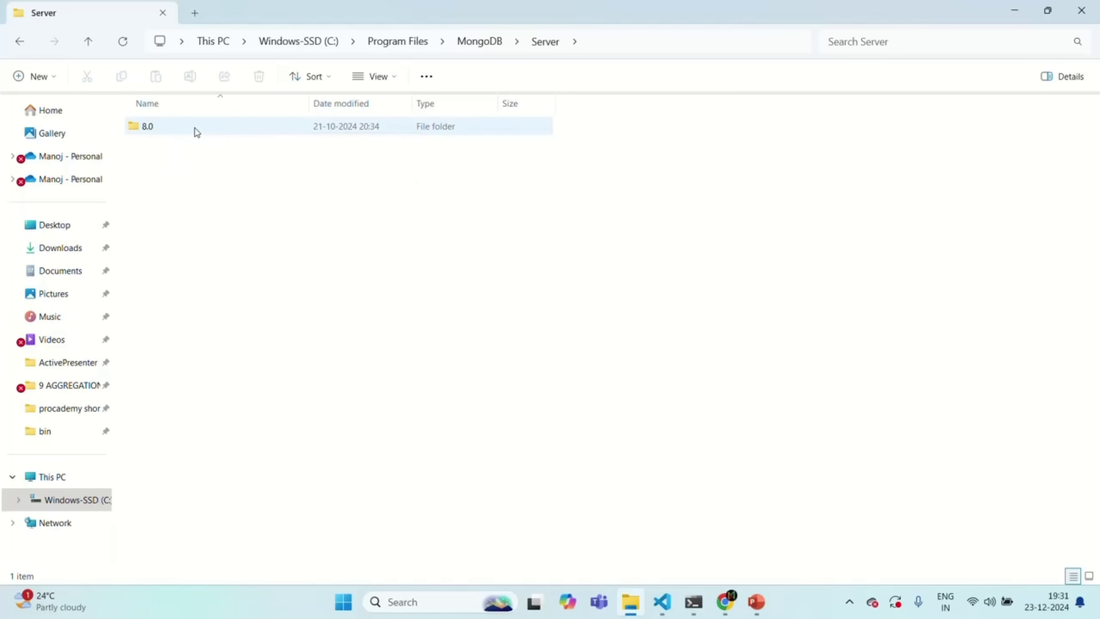
pyautogui.doubleClick(193, 127)
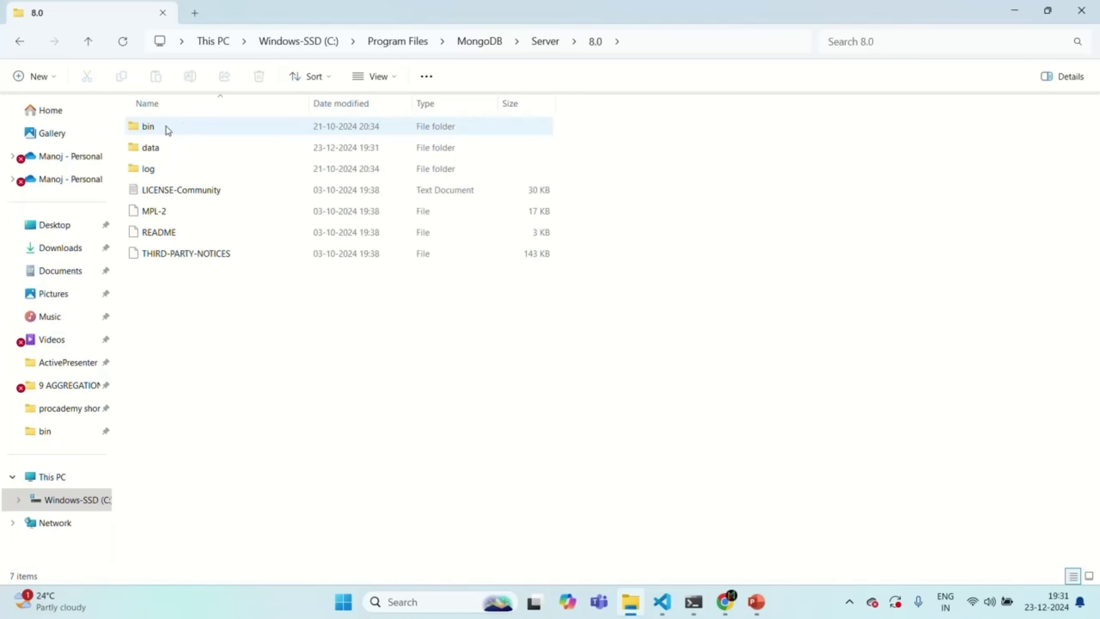
pyautogui.doubleClick(187, 129)
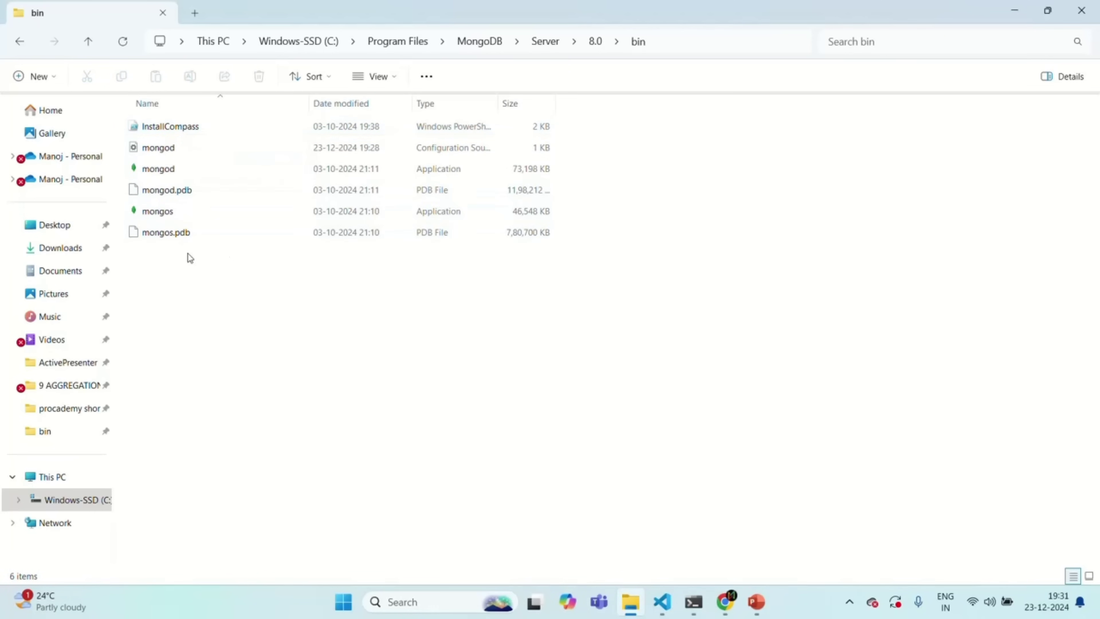
pyautogui.click(192, 148)
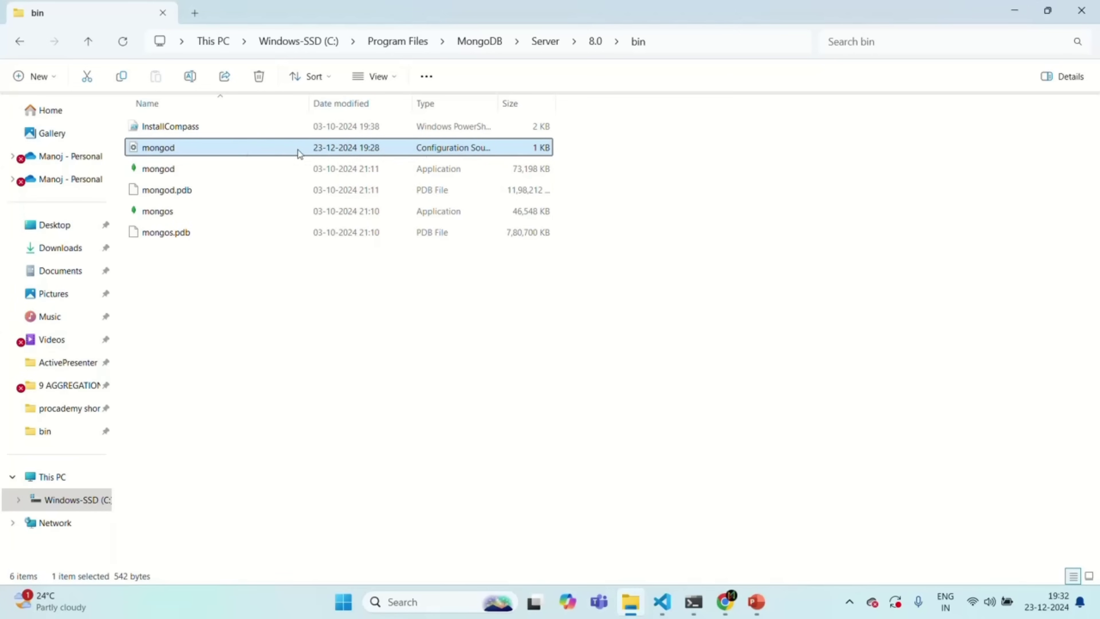
pyautogui.click(409, 602)
# Launch Notepad as administrator and maximize its window.
pyautogui.write('note')
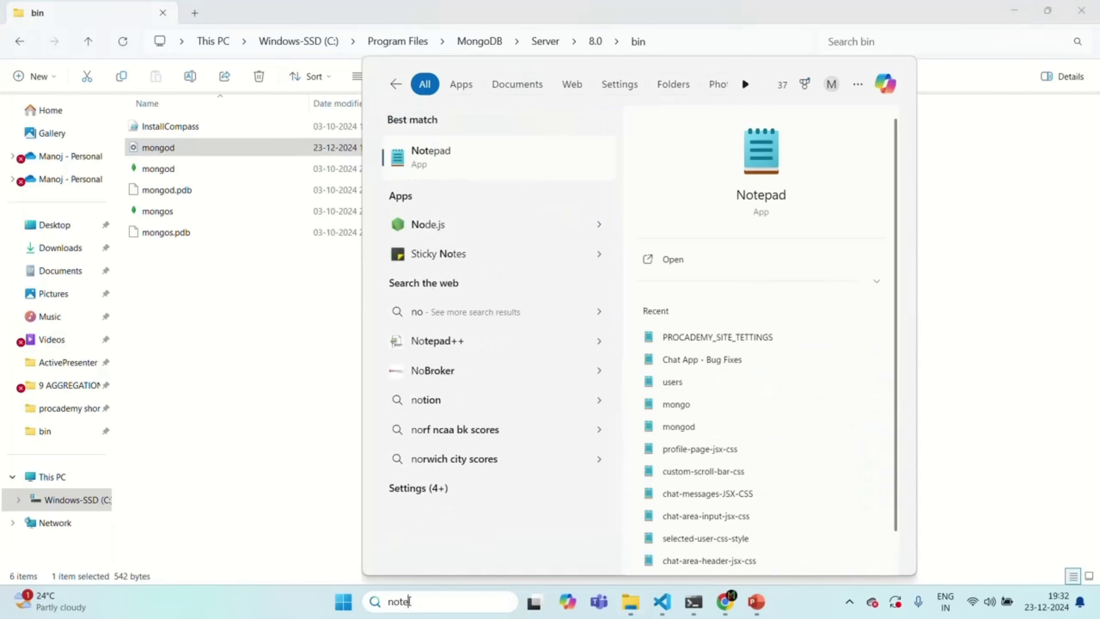
pyautogui.rightClick(450, 158)
pyautogui.click(508, 173)
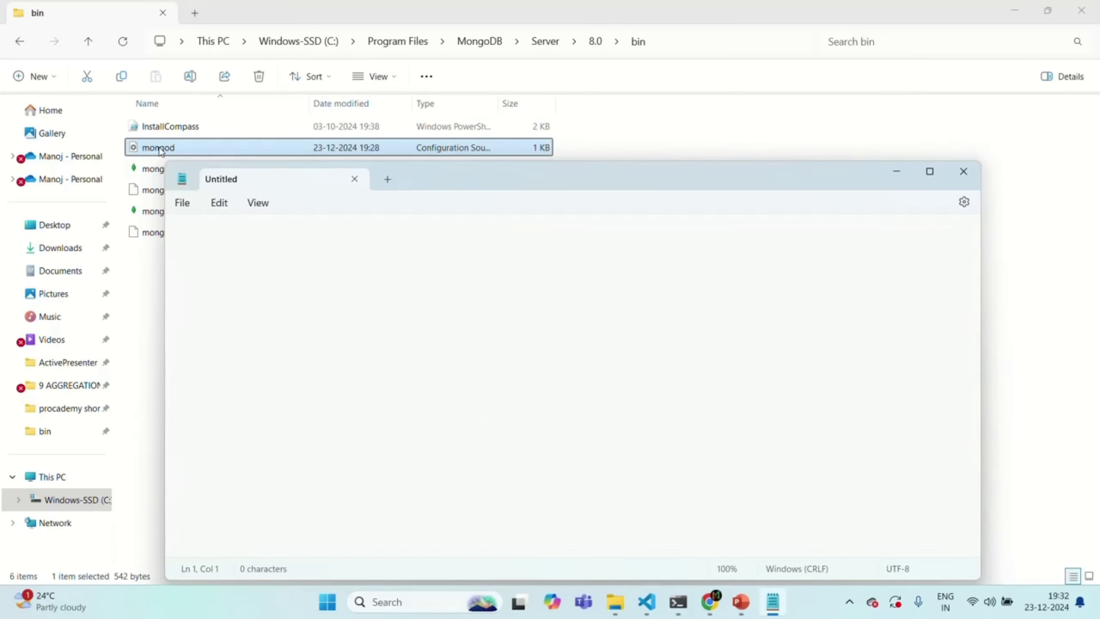
pyautogui.click(208, 187)
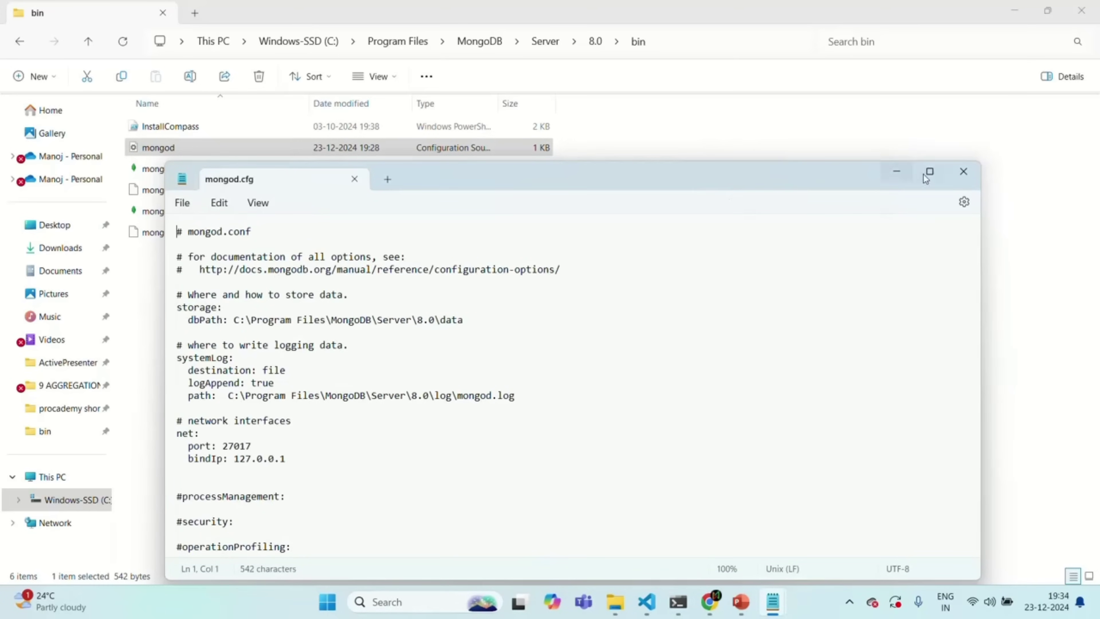
pyautogui.click(930, 171)
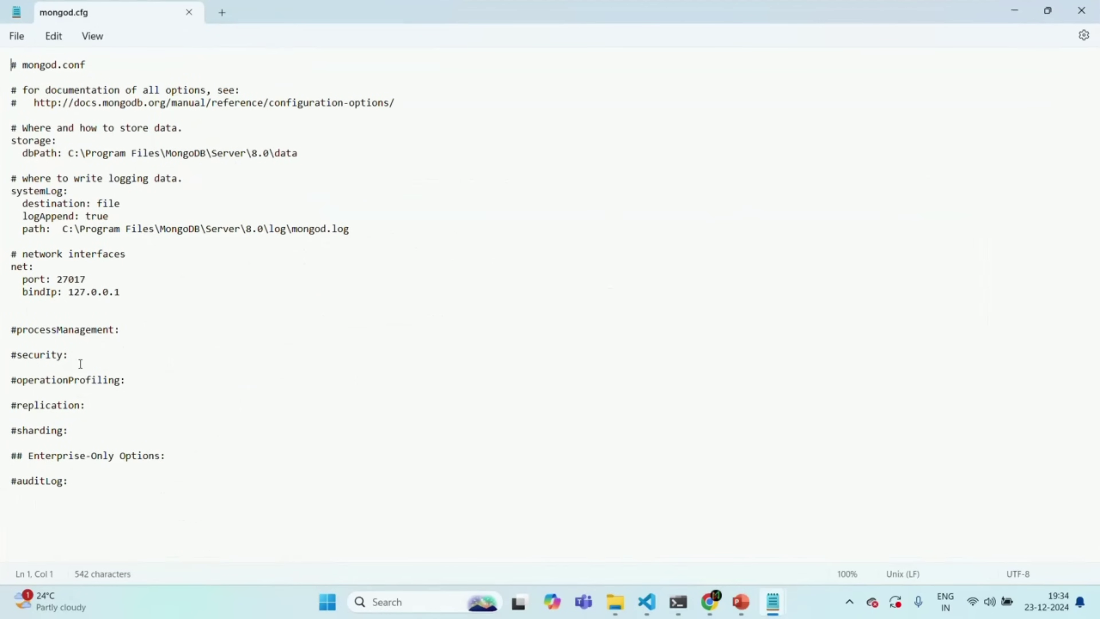
# Add 'security:' and 'authorization: "enabled"' below the #security: line in mongod.cfg.
pyautogui.click(84, 355)
pyautogui.press('Return')
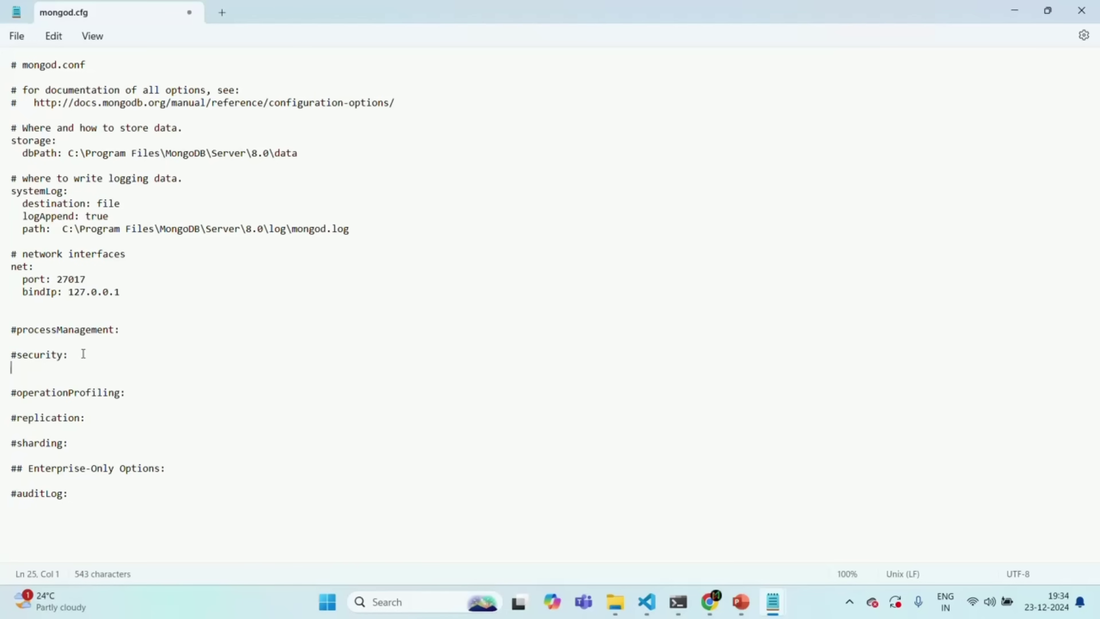
pyautogui.write('security:')
pyautogui.press('Return')
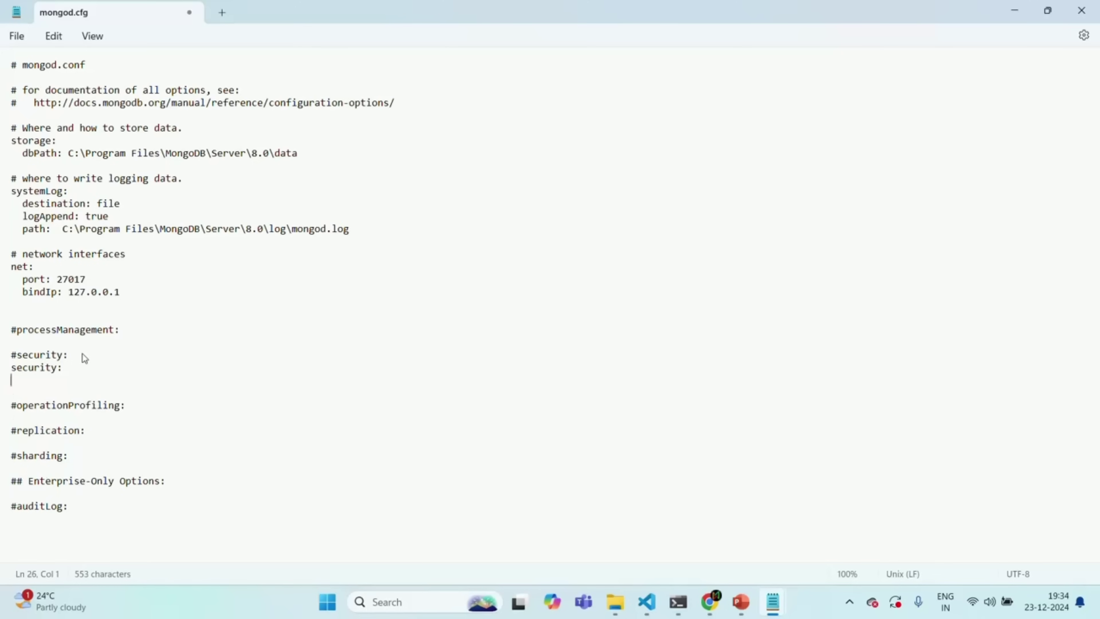
pyautogui.write('authorizati')
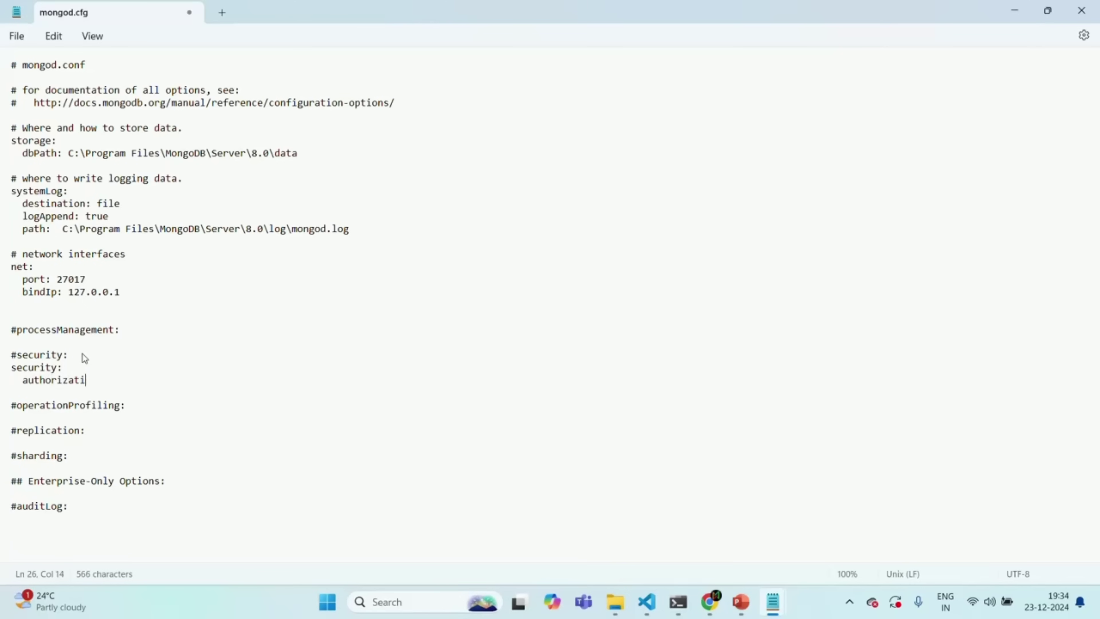
pyautogui.write('on: ')
pyautogui.write('"e"')
pyautogui.press('Left')
pyautogui.write('enabled')
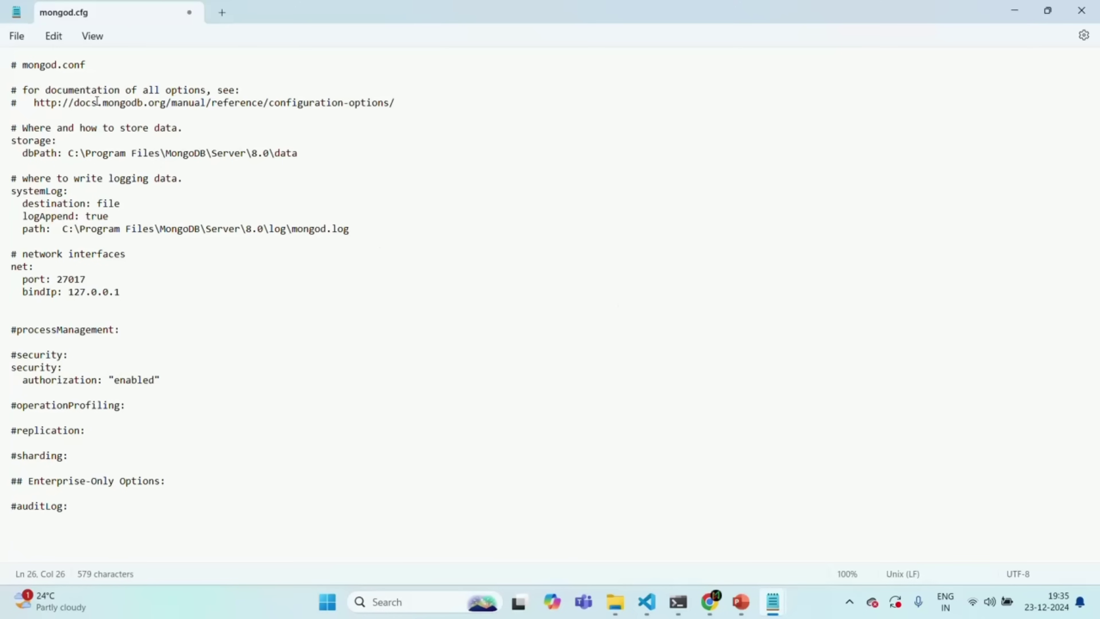
pyautogui.click(447, 229)
# Save mongod.cfg and close Notepad.
pyautogui.hotkey('ctrl', 's')
pyautogui.press('alt')
pyautogui.press('alt')
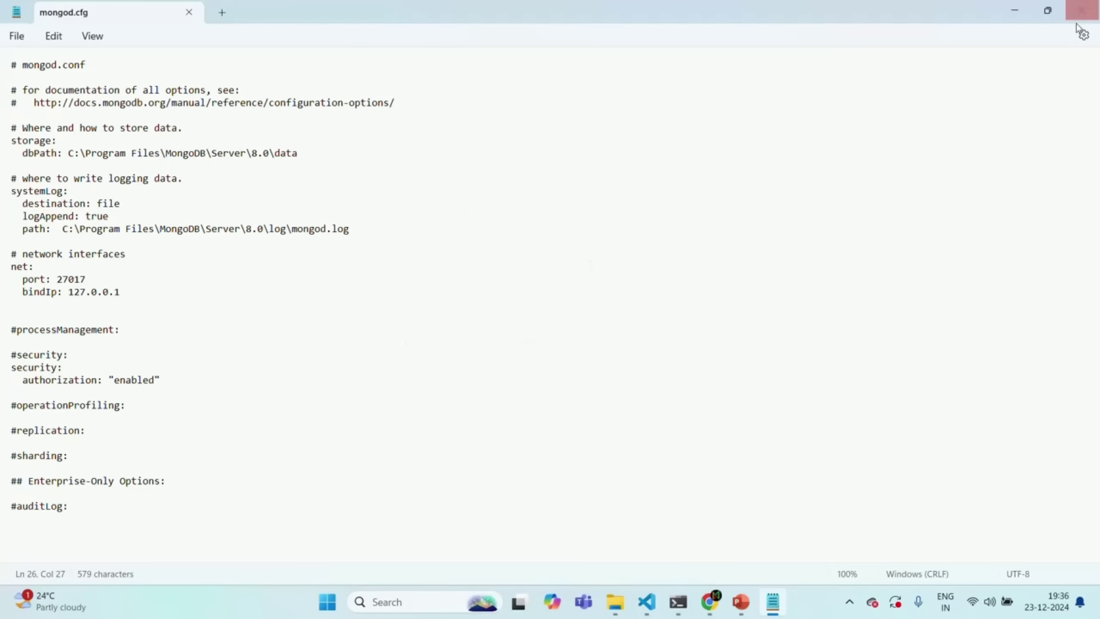
pyautogui.click(1082, 10)
# Clear the file selection and launch the Services app from Windows search.
pyautogui.click(700, 312)
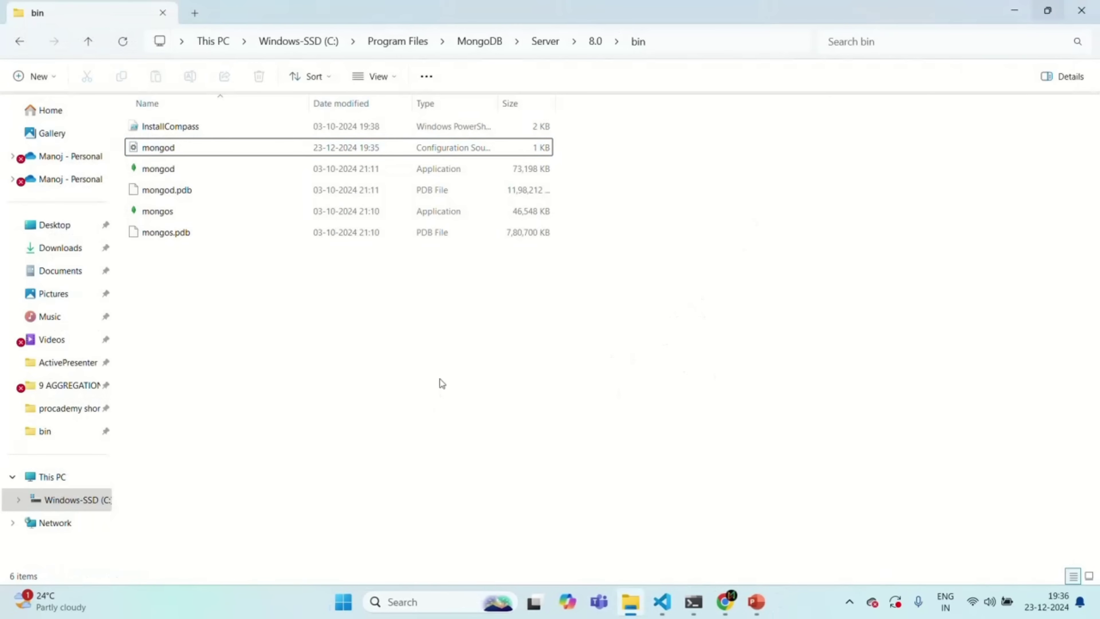
pyautogui.click(413, 597)
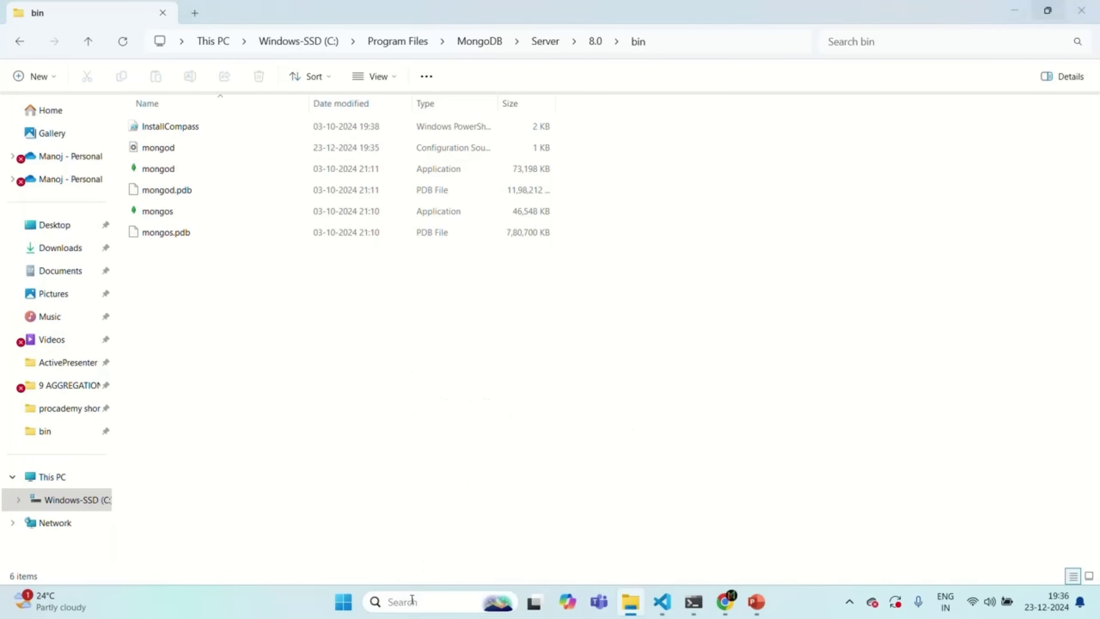
pyautogui.write('services')
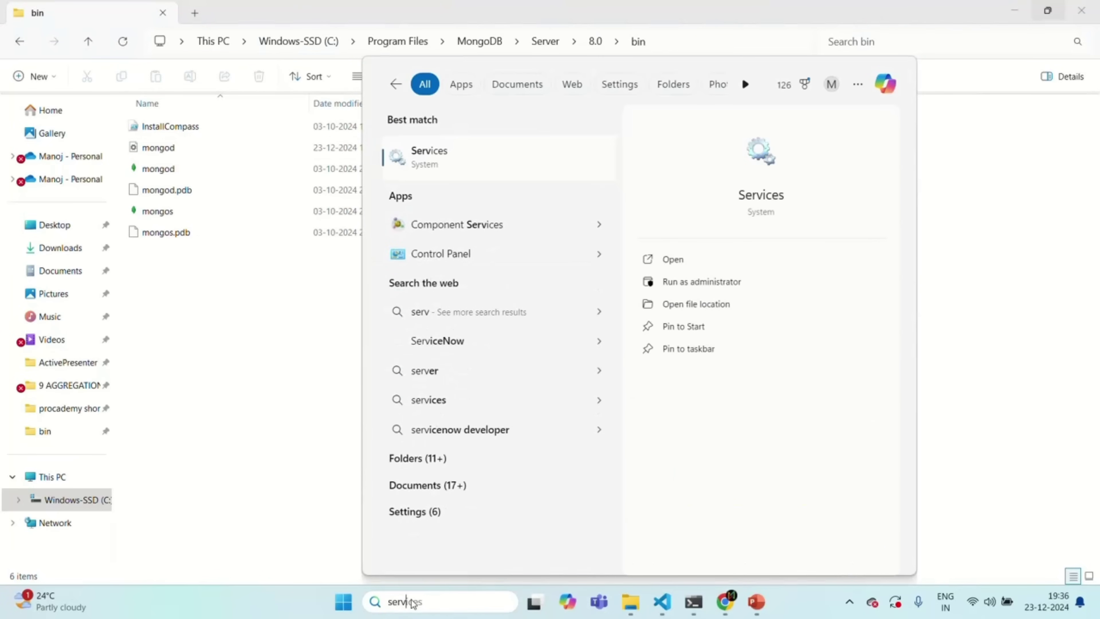
pyautogui.press('Return')
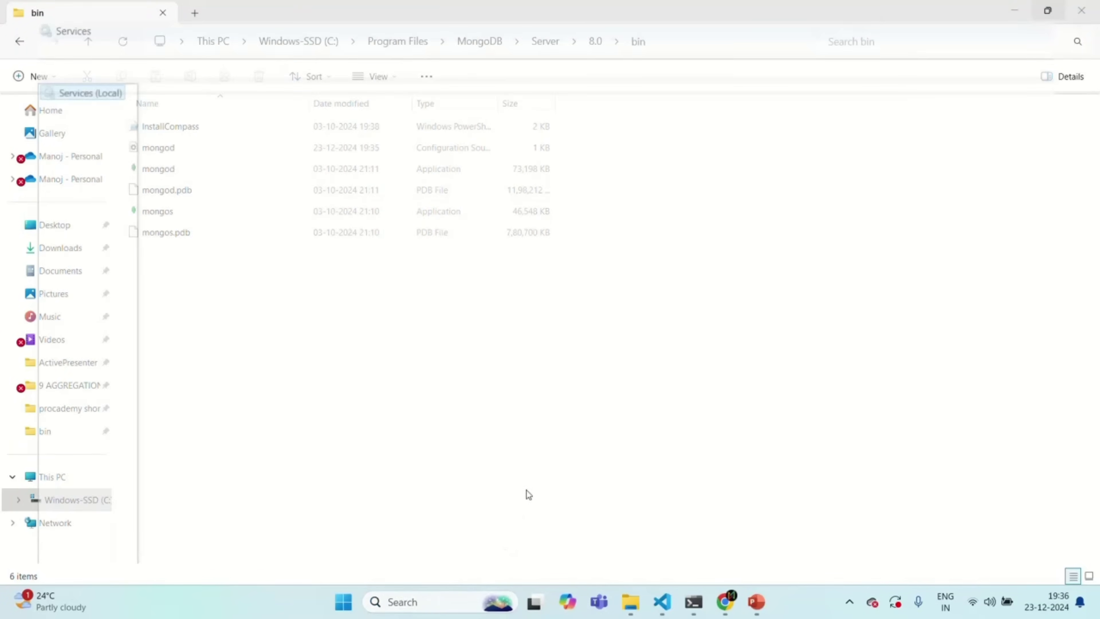
# Restart the MongoDB Server service, then close the Services window.
pyautogui.click(410, 280)
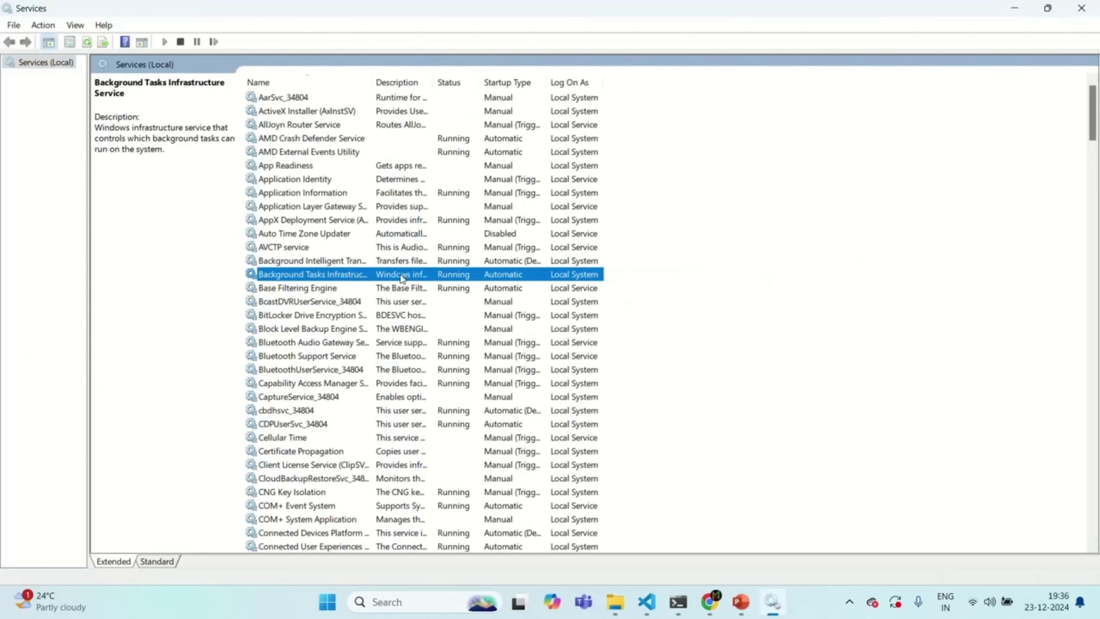
pyautogui.press('m')
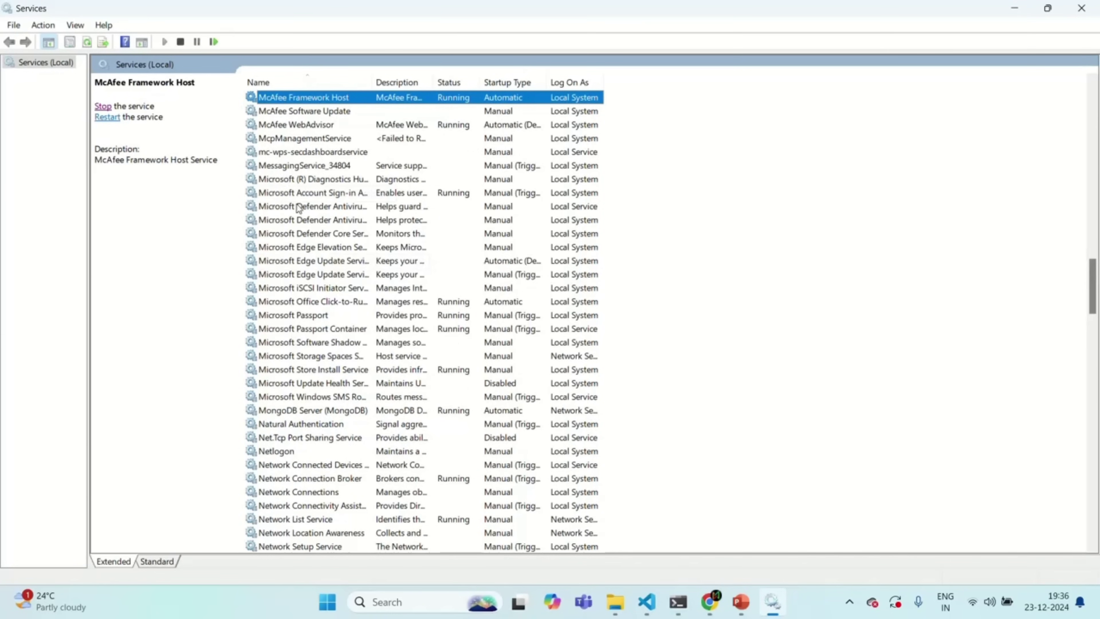
pyautogui.click(302, 415)
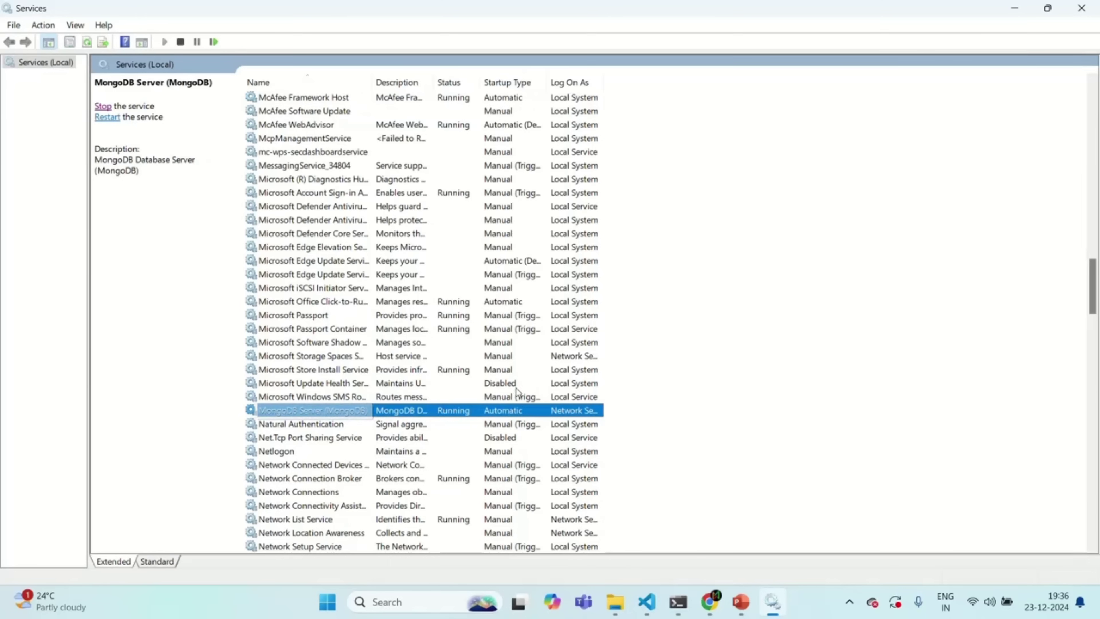
pyautogui.click(106, 120)
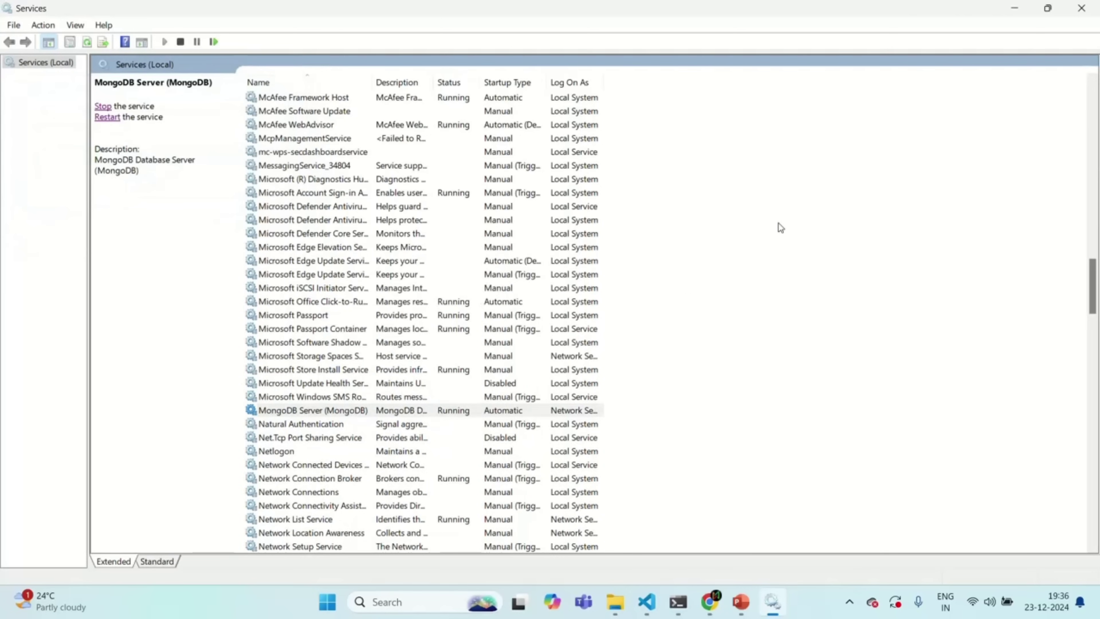
pyautogui.click(1083, 9)
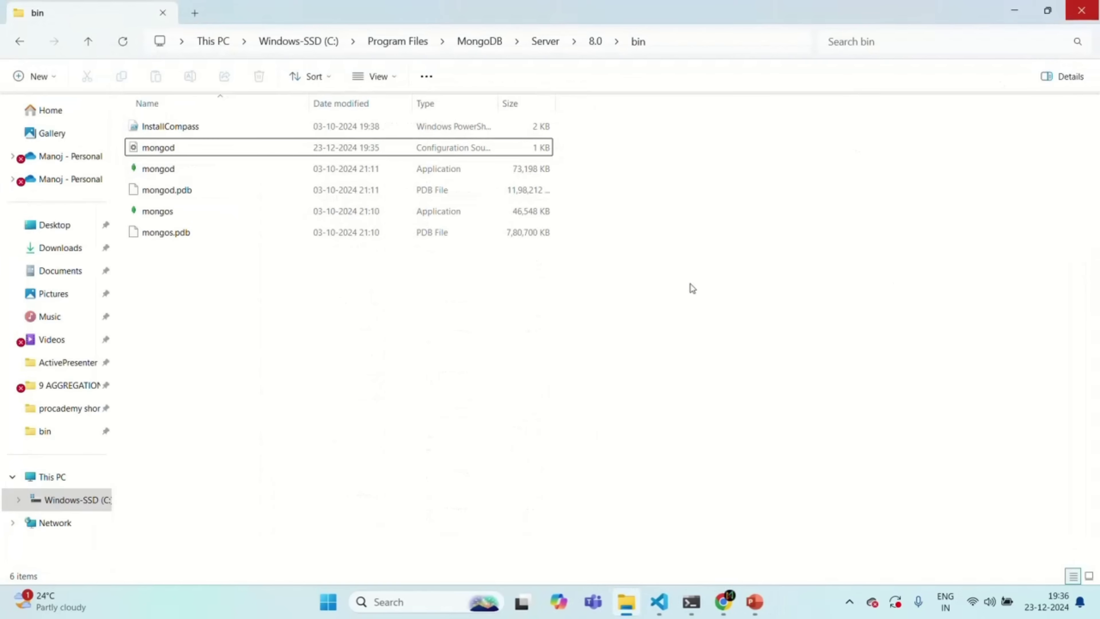
# Switch to Windows Terminal and exit the running mongosh session with Ctrl+C twice.
pyautogui.press('Tab')
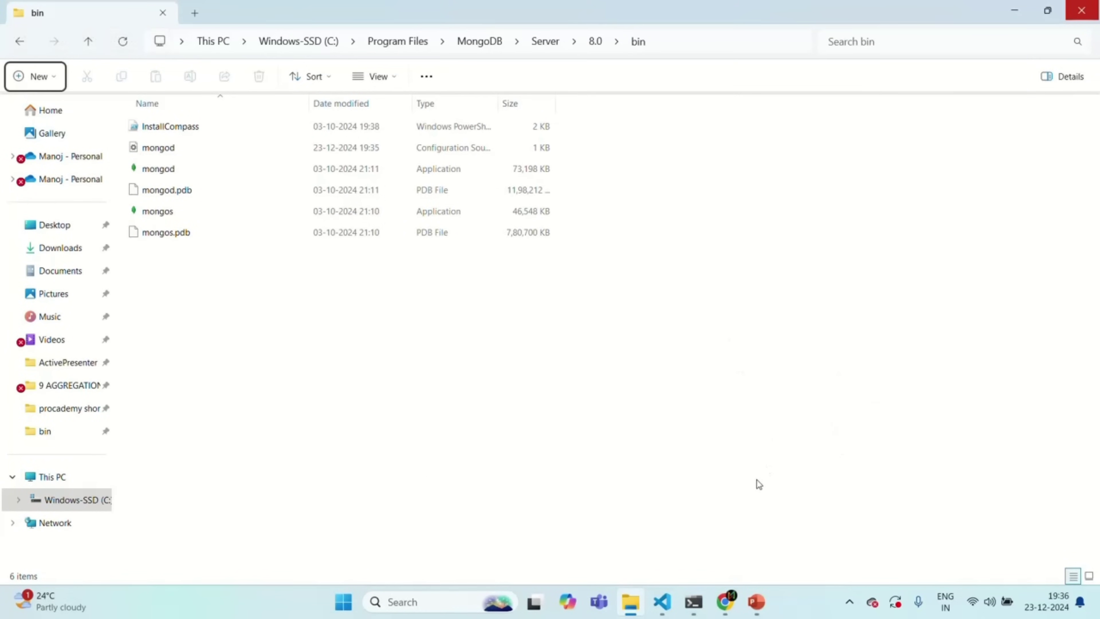
pyautogui.hotkey('shift', 'Tab')
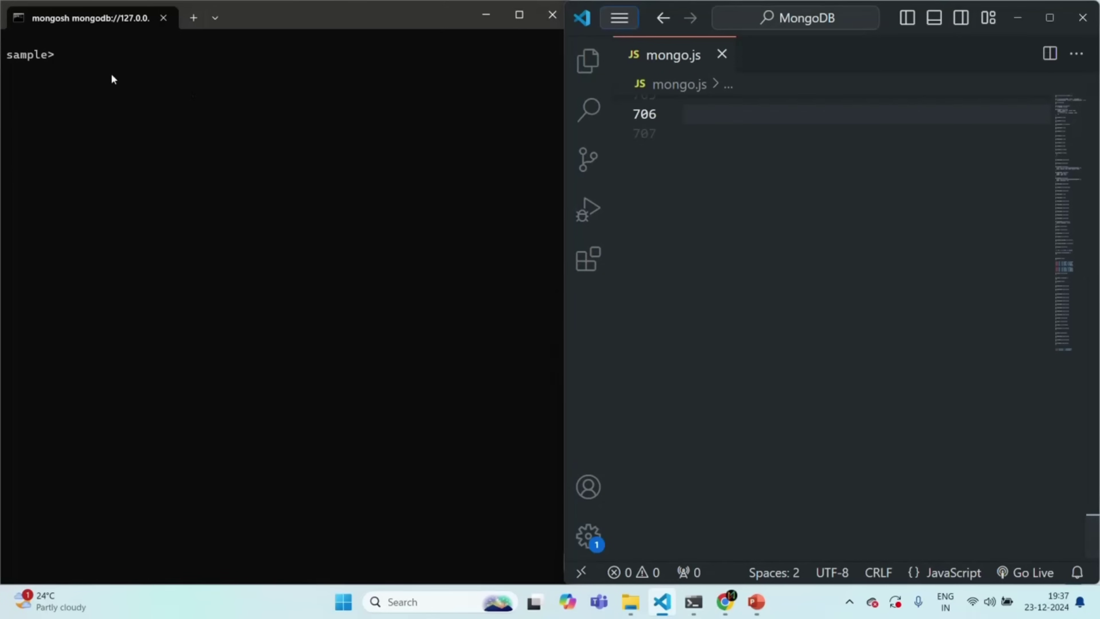
pyautogui.click(104, 60)
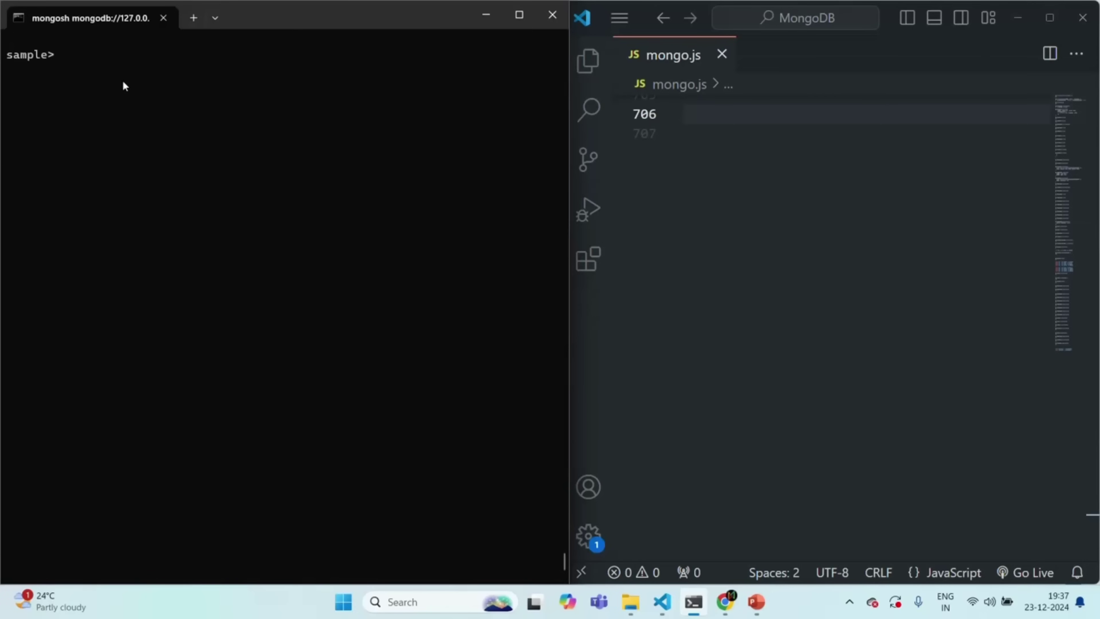
pyautogui.hotkey('ctrl', 'c')
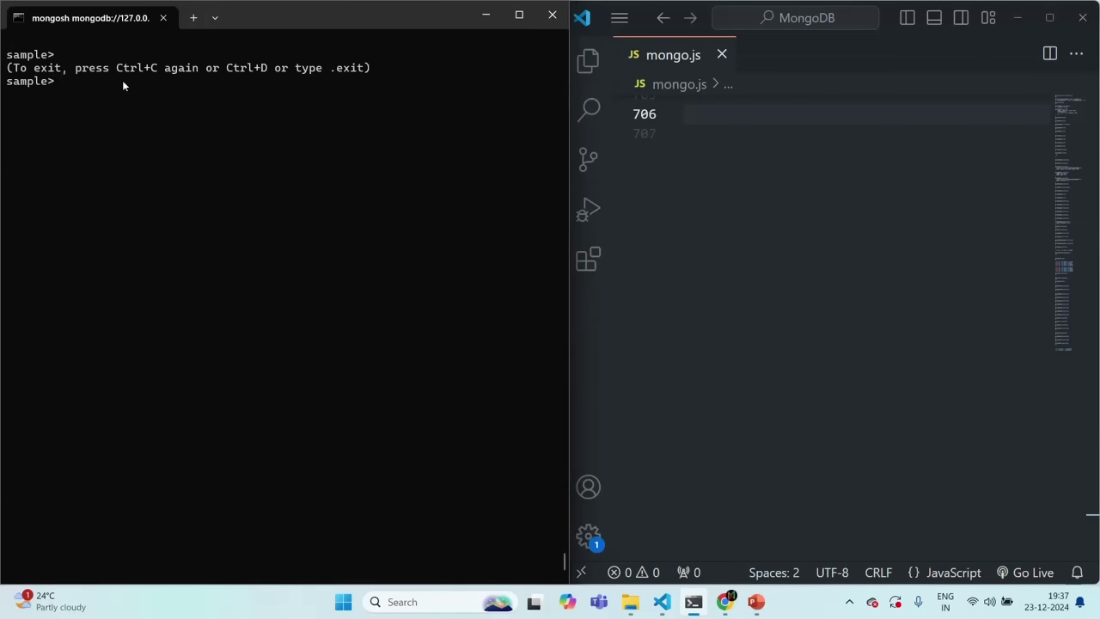
pyautogui.hotkey('ctrl', 'c')
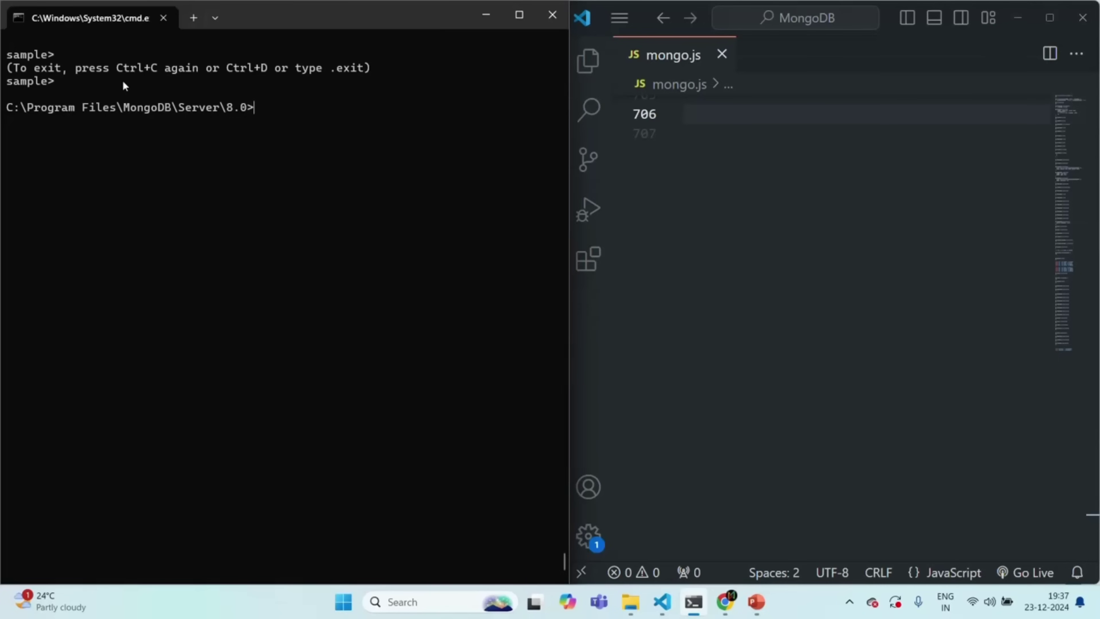
# Clear the prompt with cls and start a new mongosh connection.
pyautogui.write('cls')
pyautogui.press('Return')
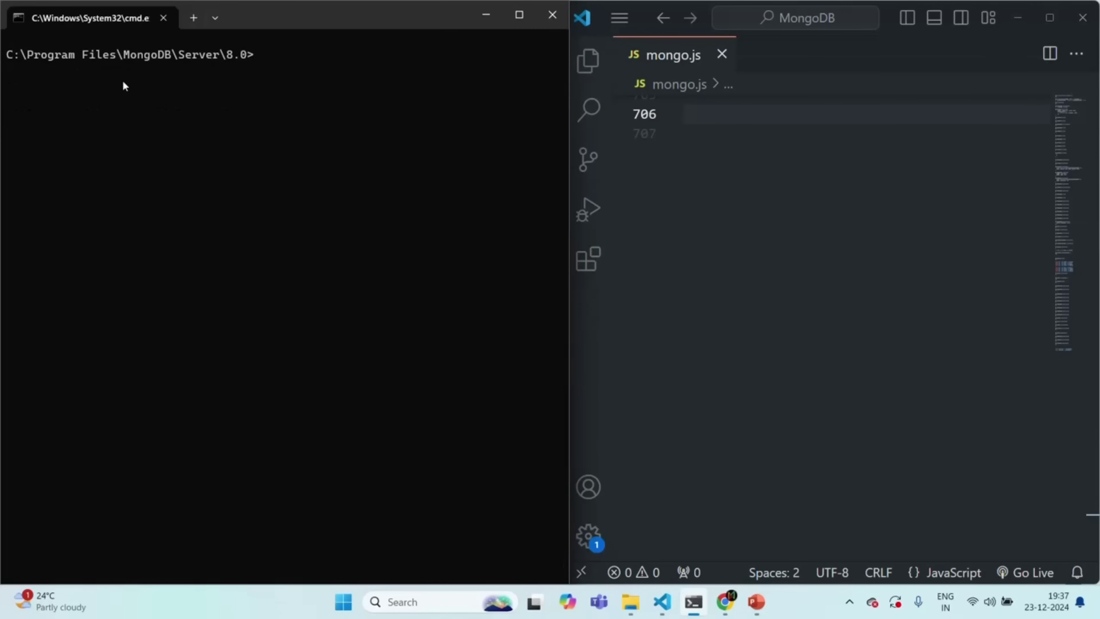
pyautogui.write('mongosh')
pyautogui.press('Return')
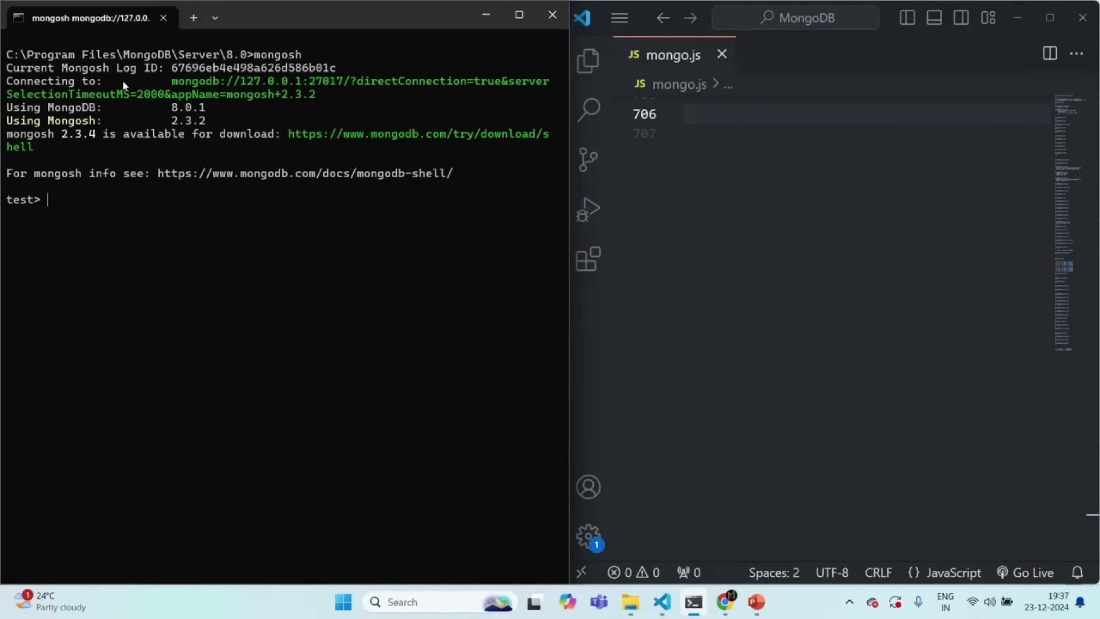
# Clear the mongosh screen and run 'show dbs', which now lists nothing.
pyautogui.write('cls')
pyautogui.press('Return')
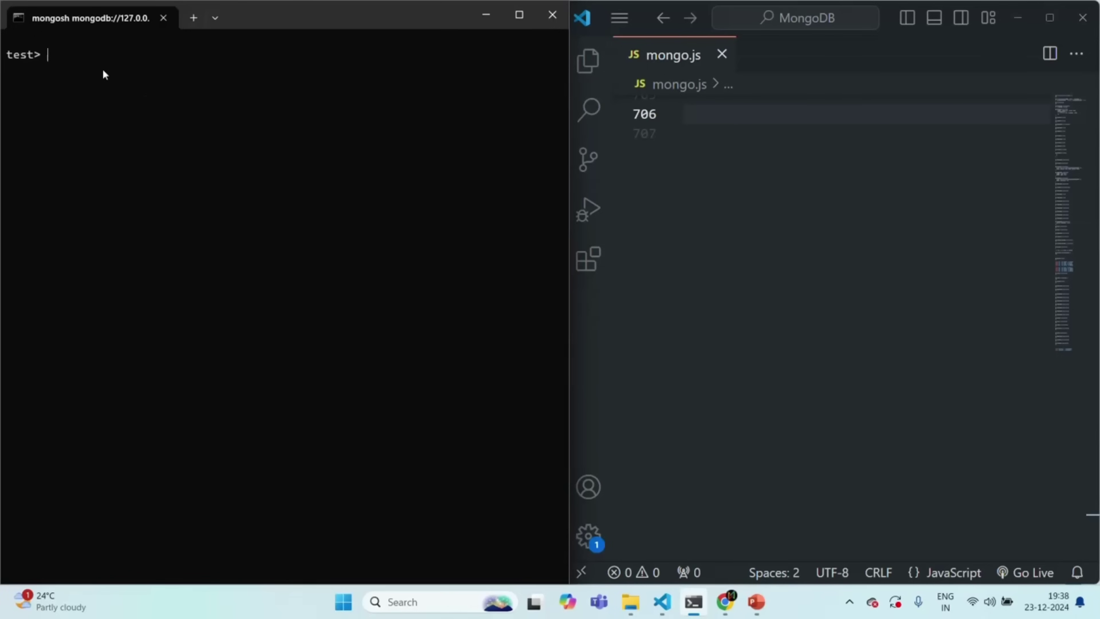
pyautogui.write('show dbs')
pyautogui.press('Return')
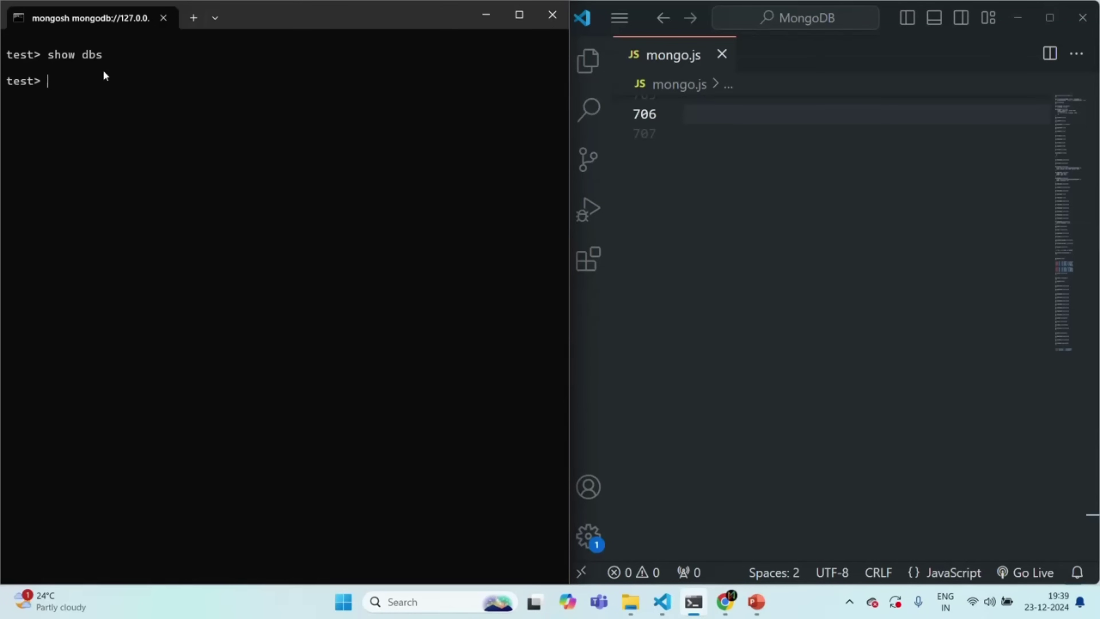
# Switch to eShopping and run 'show collections', which returns an Unauthorized error.
pyautogui.write('use eShoppi')
pyautogui.write('ng')
pyautogui.press('Return')
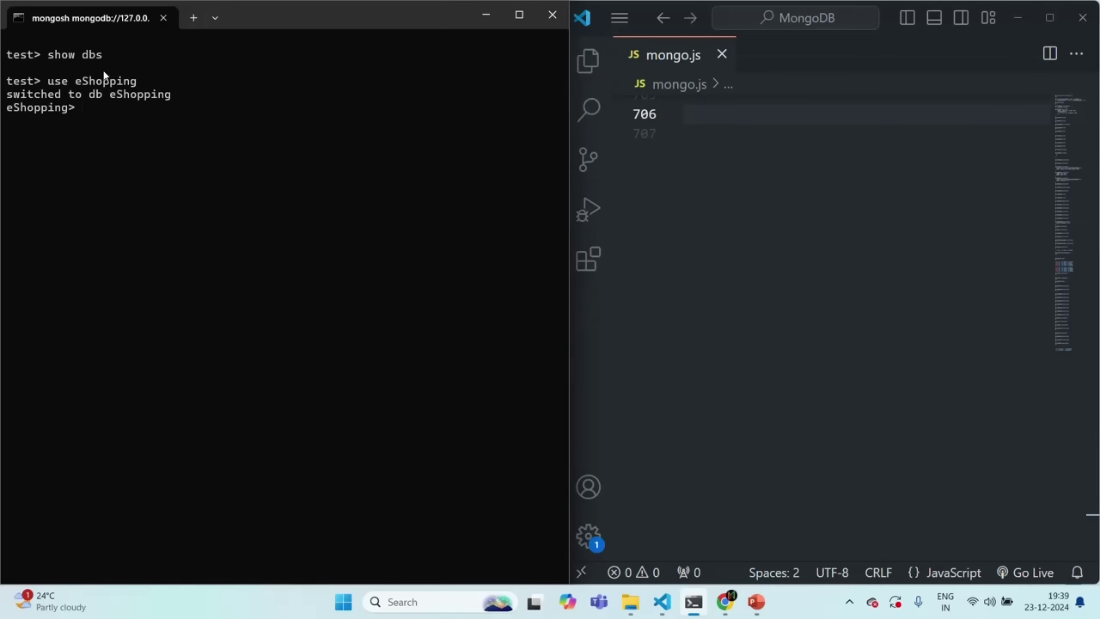
pyautogui.write('show collections')
pyautogui.press('Return')
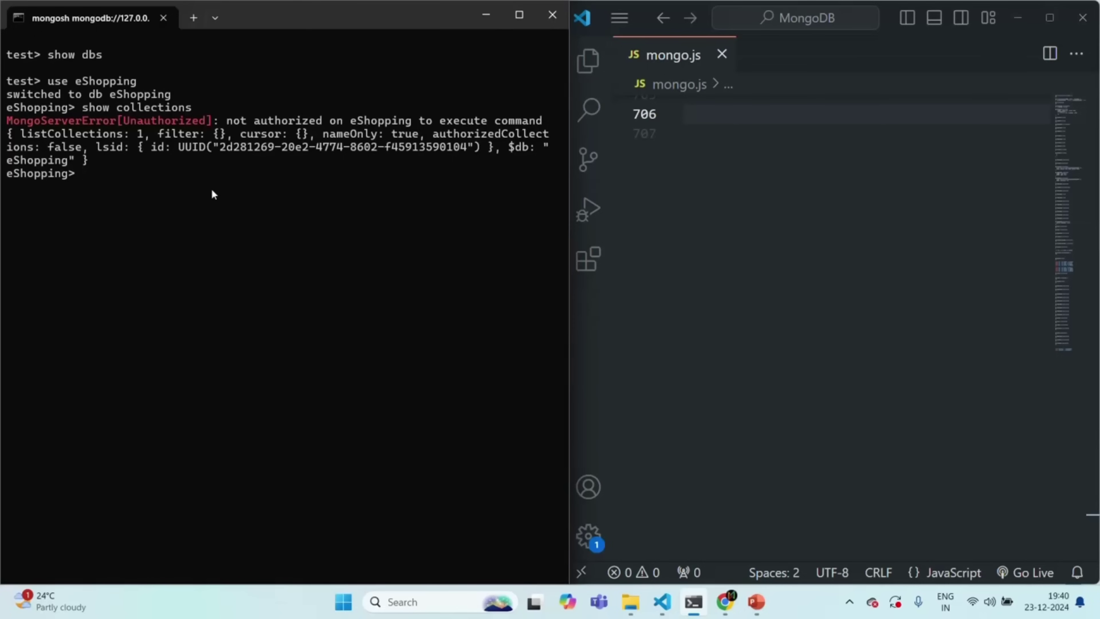
# Run 'use admin' and start typing db.createU at the admin prompt.
pyautogui.write('use admin')
pyautogui.press('Return')
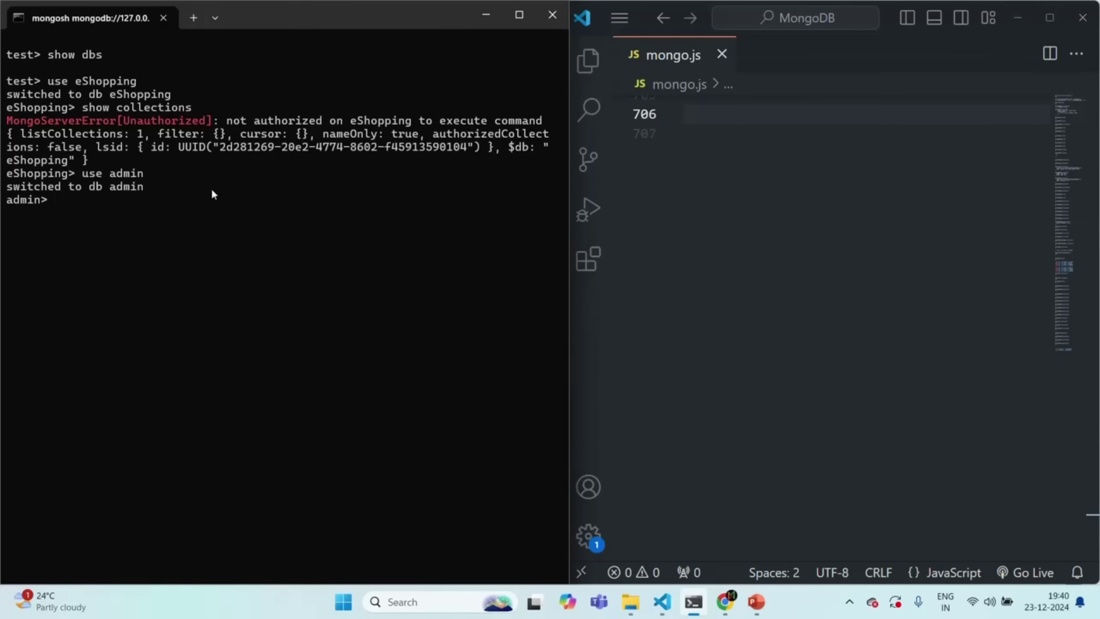
pyautogui.write('db')
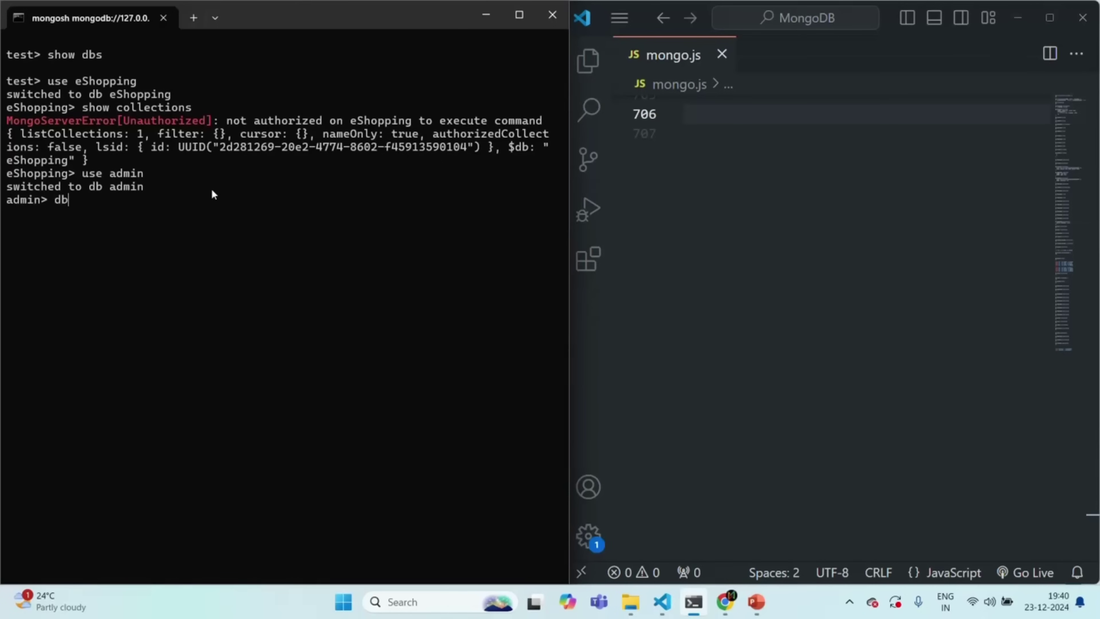
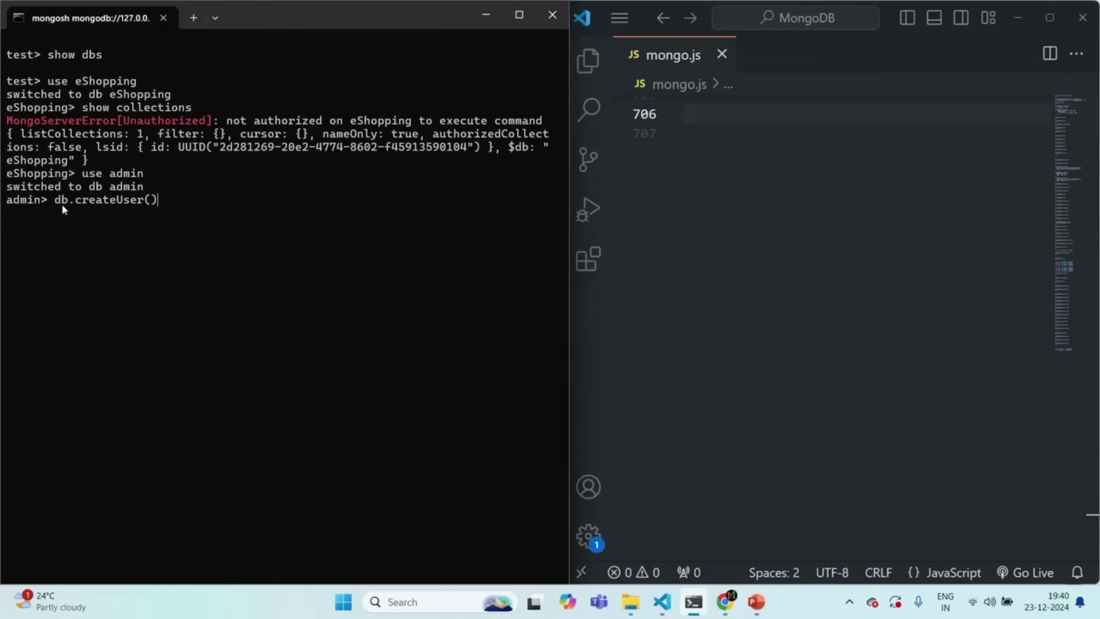
# Fill the createUser document with user 'admin' and the chosen password.
pyautogui.press('Left')
pyautogui.press('Left')
pyautogui.write('{}')
pyautogui.press('Right')
pyautogui.write('user')
pyautogui.write(": ''")
pyautogui.write('admin')
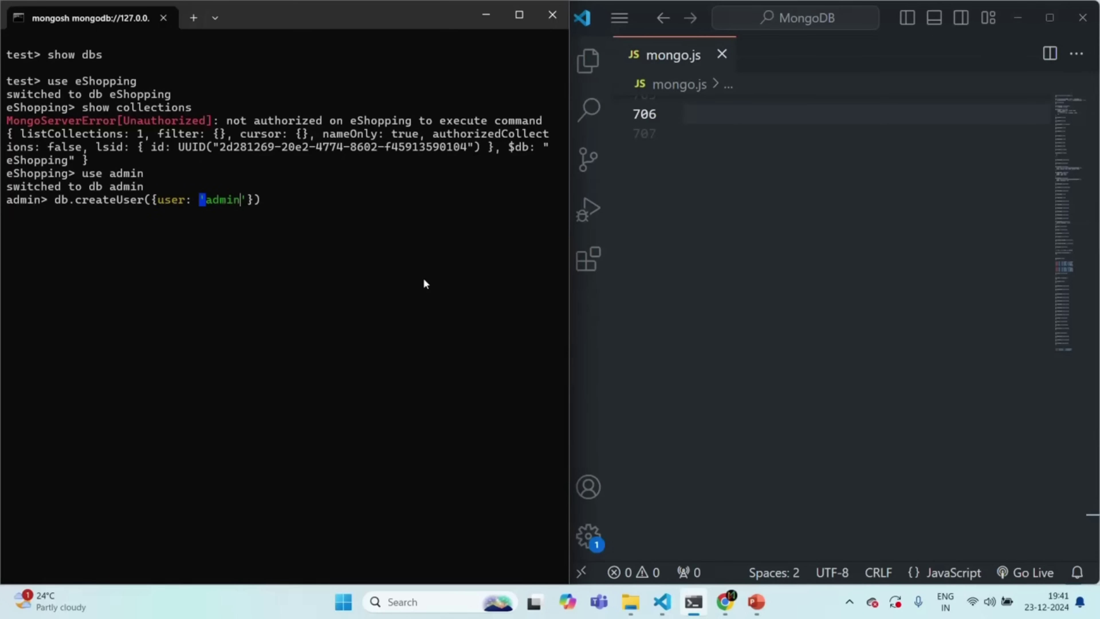
pyautogui.write(", pwd: ''")
pyautogui.press('Left')
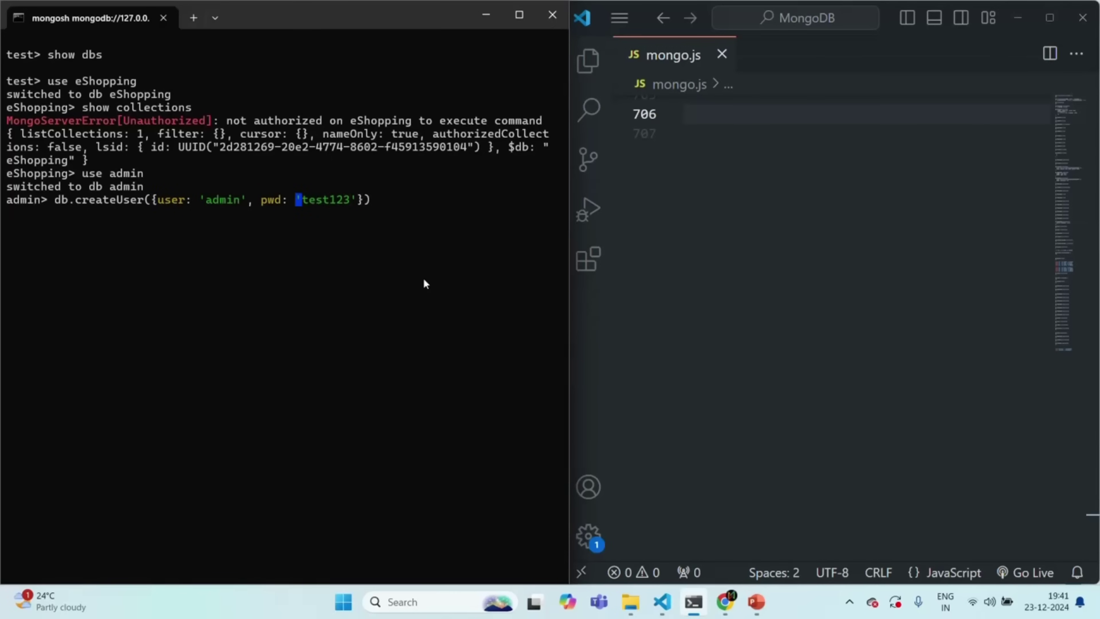
pyautogui.press('Right')
# Add a roles array containing "userAdminAnyDatabase".
pyautogui.write(', roles')
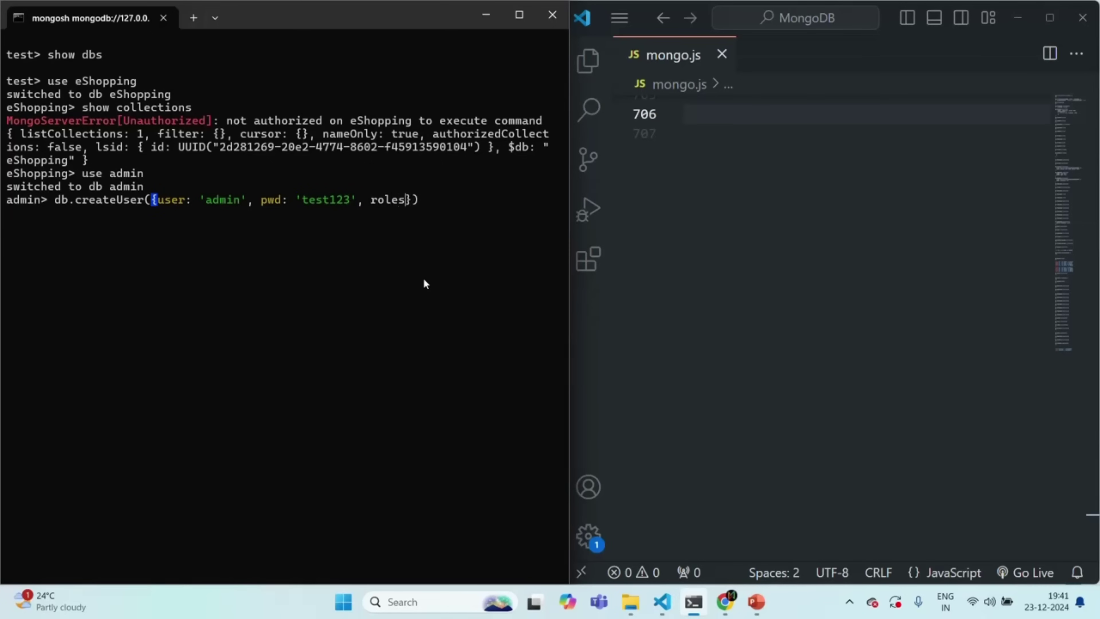
pyautogui.write(': []')
pyautogui.press('Left')
pyautogui.write('""')
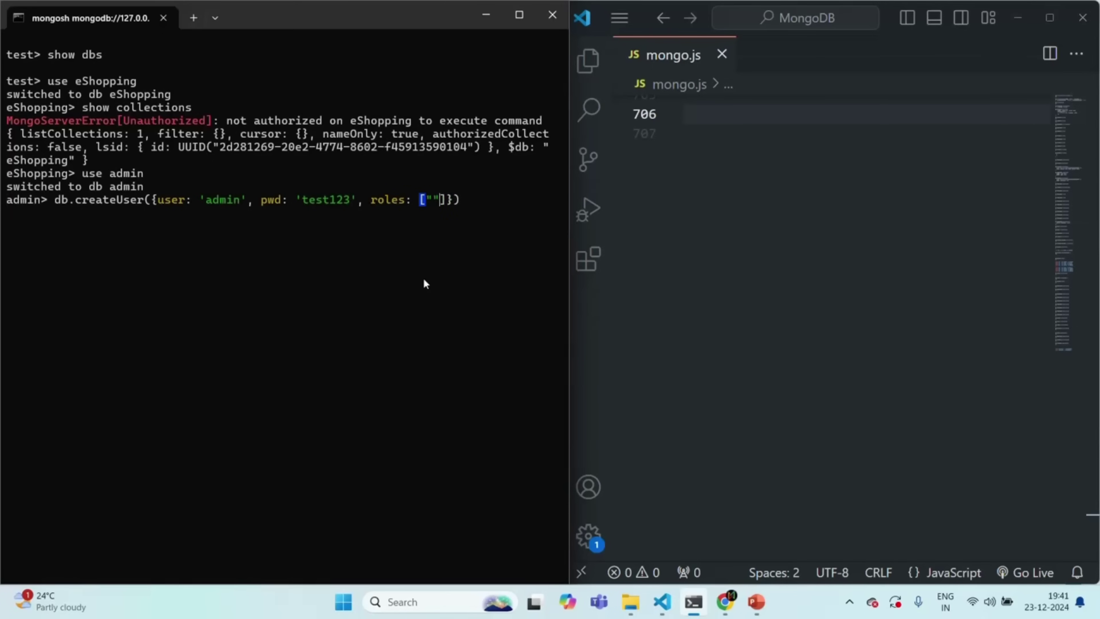
pyautogui.press('Left')
pyautogui.write('user')
pyautogui.write('Admin')
pyautogui.write('AnyData')
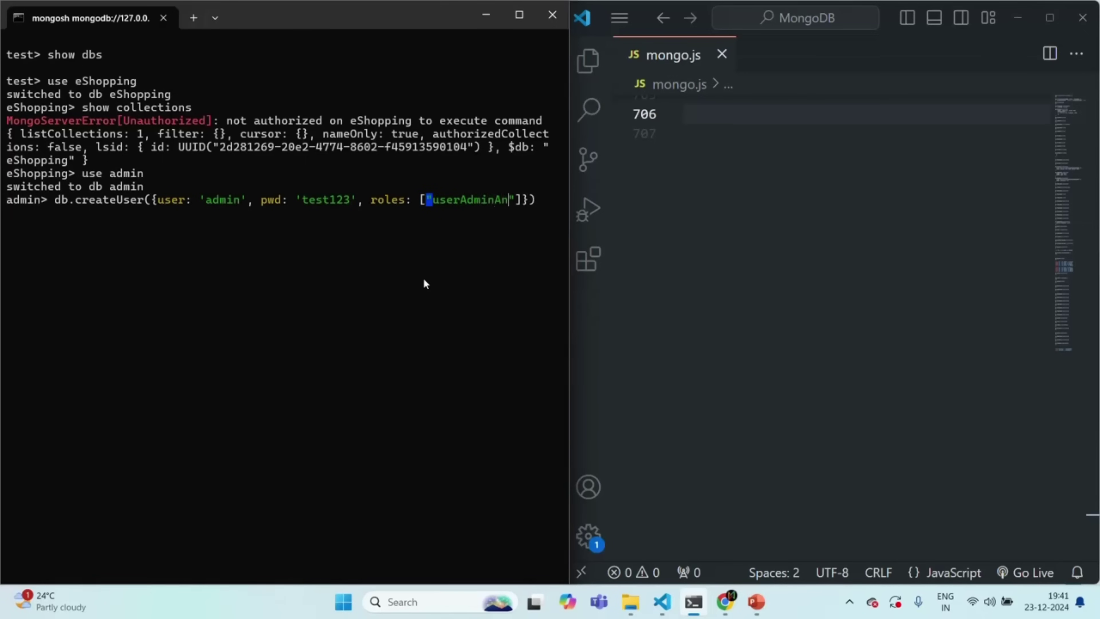
pyautogui.write('base')
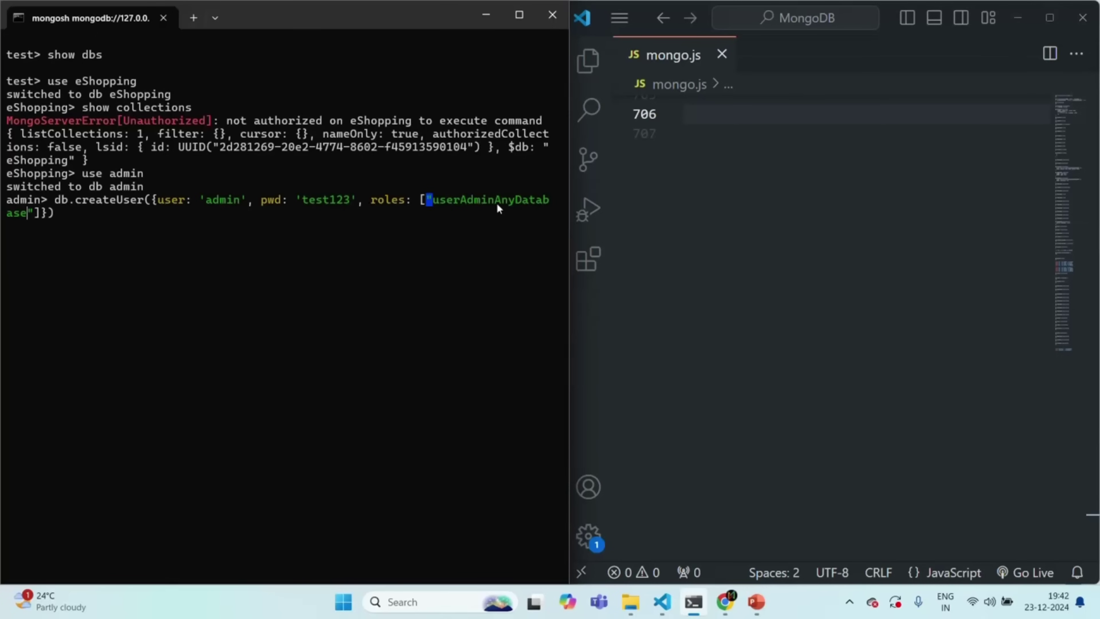
# Replace the role string with a role document having empty role and db fields.
pyautogui.press('Right')
pyautogui.press('BackSpace')
pyautogui.press('BackSpace')
pyautogui.press('BackSpace')
pyautogui.press('BackSpace')
pyautogui.press('BackSpace')
pyautogui.press('BackSpace')
pyautogui.press('BackSpace')
pyautogui.press('BackSpace')
pyautogui.press('BackSpace')
pyautogui.press('BackSpace')
pyautogui.press('BackSpace')
pyautogui.press('BackSpace')
pyautogui.press('BackSpace')
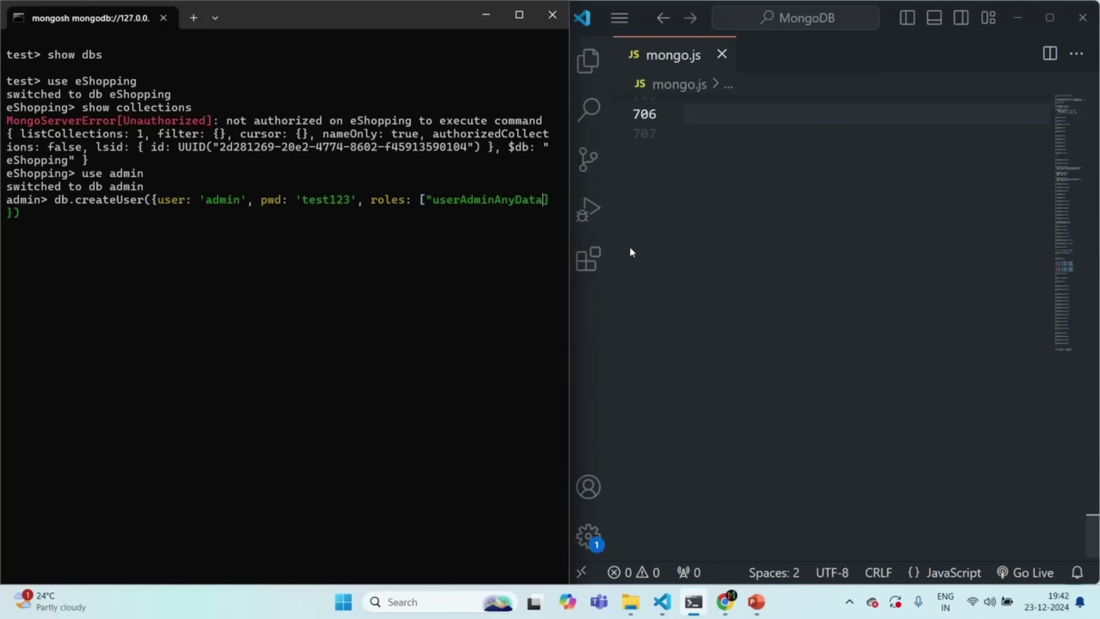
pyautogui.press('BackSpace')
pyautogui.press('BackSpace')
pyautogui.press('BackSpace')
pyautogui.press('BackSpace')
pyautogui.press('BackSpace')
pyautogui.press('BackSpace')
pyautogui.press('BackSpace')
pyautogui.press('BackSpace')
pyautogui.press('BackSpace')
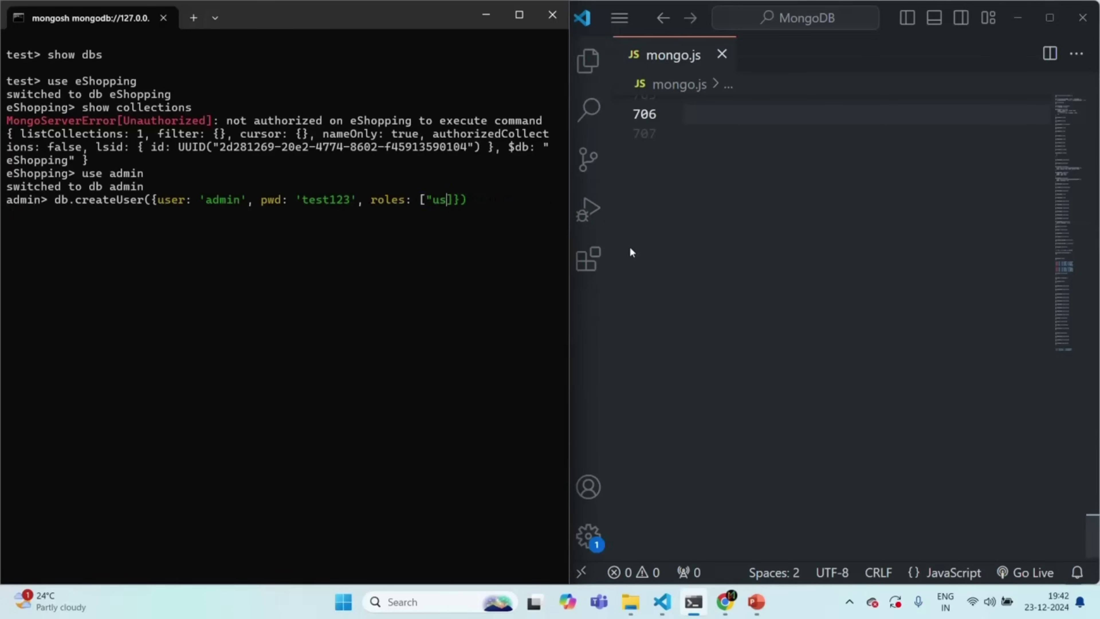
pyautogui.write('{}')
pyautogui.press('Left')
pyautogui.write('role: "", db')
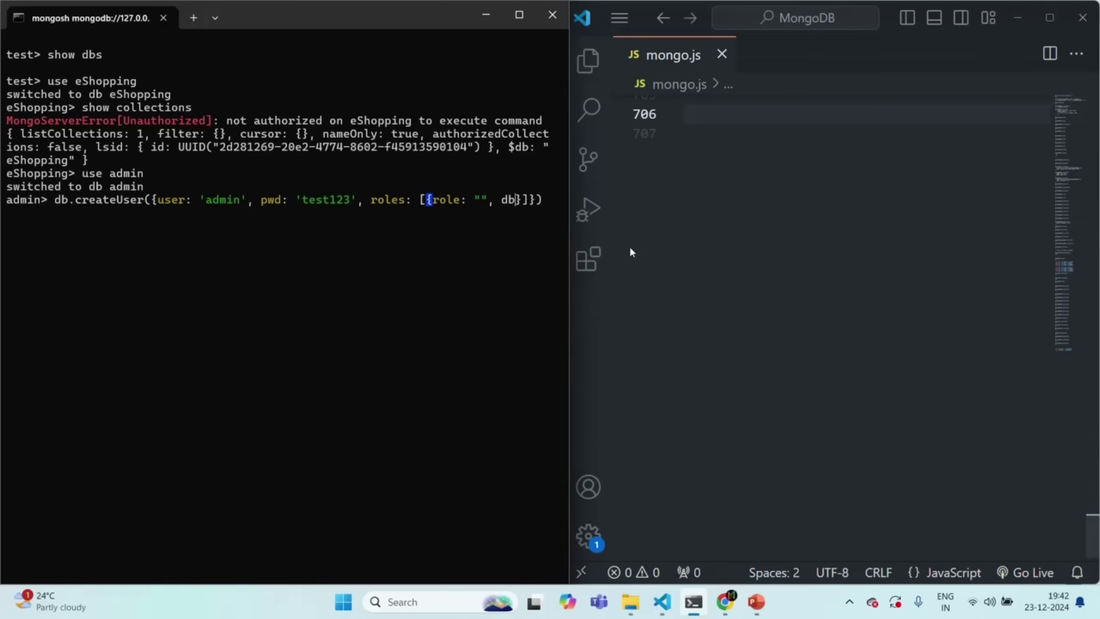
pyautogui.write(': ""')
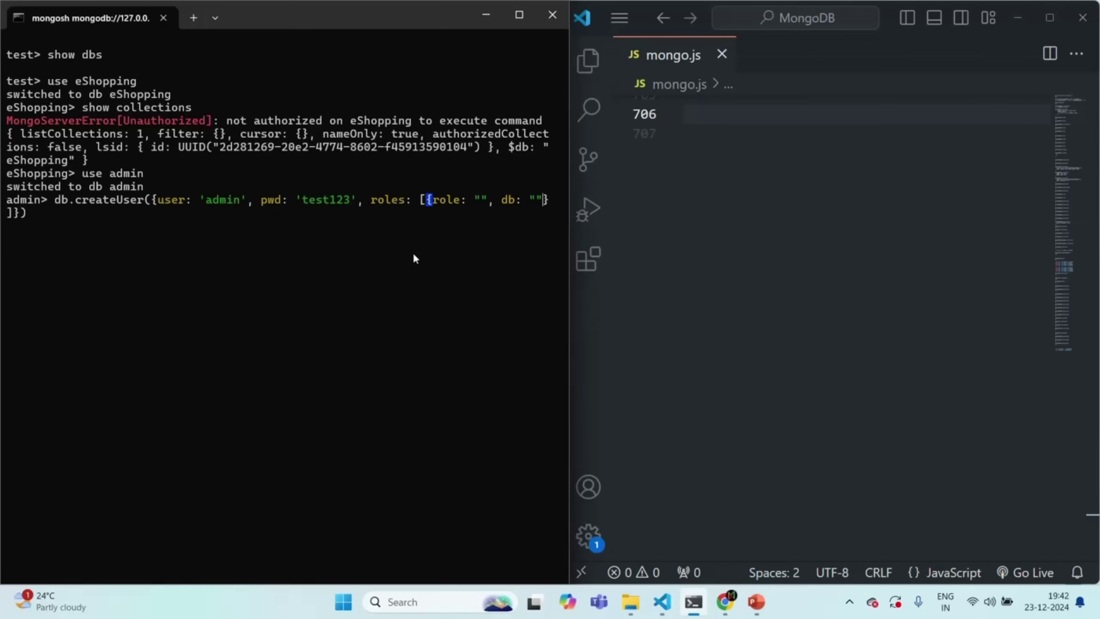
# Revert to the plain "userAdminAnyDatabase" role string and run createUser, getting { ok: 1 }.
pyautogui.press('Right')
pyautogui.press('BackSpace')
pyautogui.press('BackSpace')
pyautogui.press('BackSpace')
pyautogui.press('BackSpace')
pyautogui.press('BackSpace')
pyautogui.press('BackSpace')
pyautogui.press('BackSpace')
pyautogui.press('BackSpace')
pyautogui.press('BackSpace')
pyautogui.press('BackSpace')
pyautogui.press('BackSpace')
pyautogui.press('BackSpace')
pyautogui.press('BackSpace')
pyautogui.press('BackSpace')
pyautogui.press('BackSpace')
pyautogui.press('BackSpace')
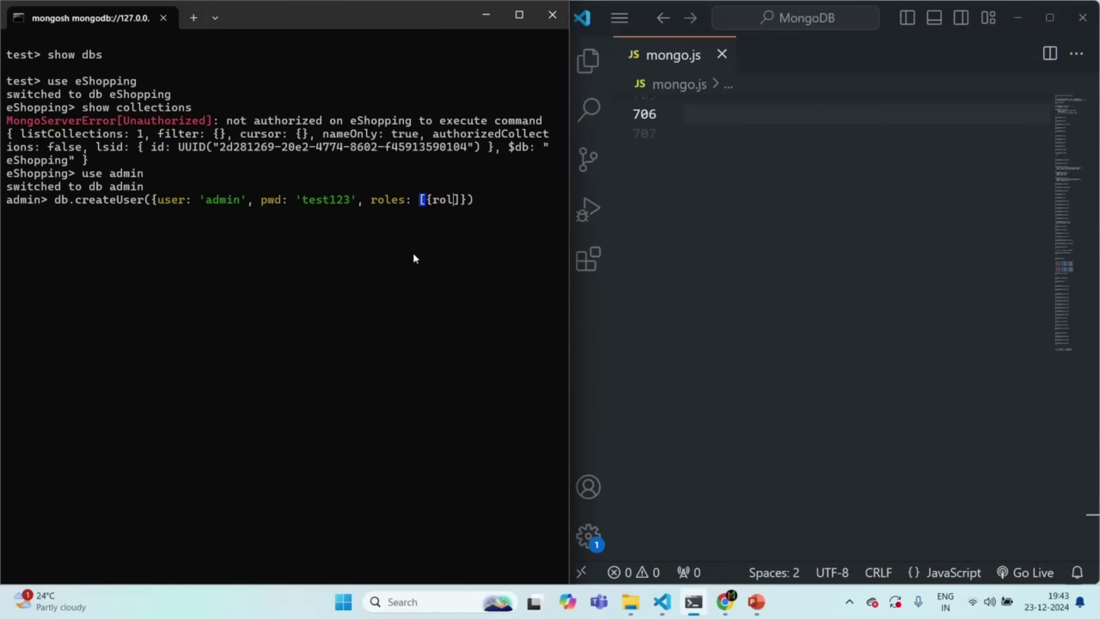
pyautogui.press('BackSpace')
pyautogui.press('BackSpace')
pyautogui.write('""')
pyautogui.press('Left')
pyautogui.write('userAdm')
pyautogui.press('Home')
pyautogui.write('inAnyD')
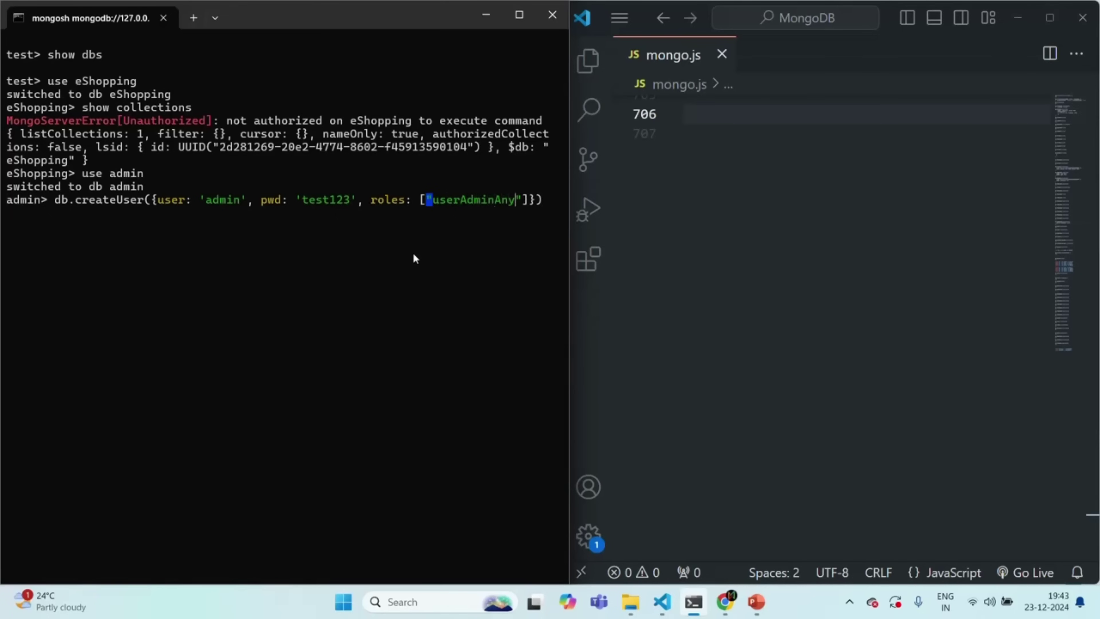
pyautogui.write('atabase')
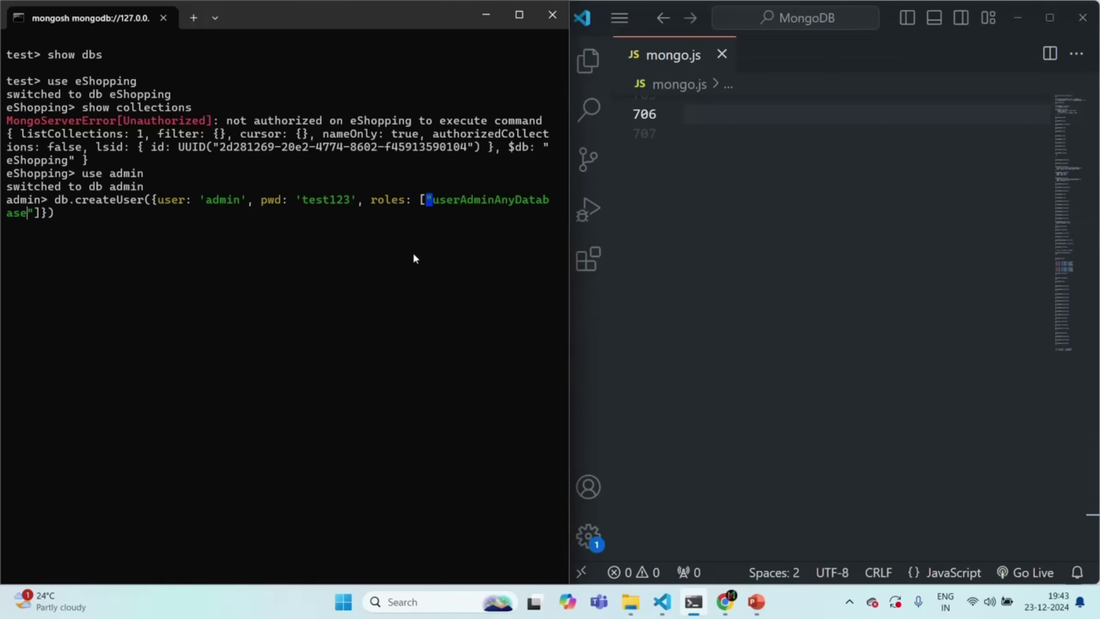
pyautogui.press('Right')
pyautogui.press('Right')
pyautogui.press('Right')
pyautogui.press('Right')
pyautogui.press('Return')
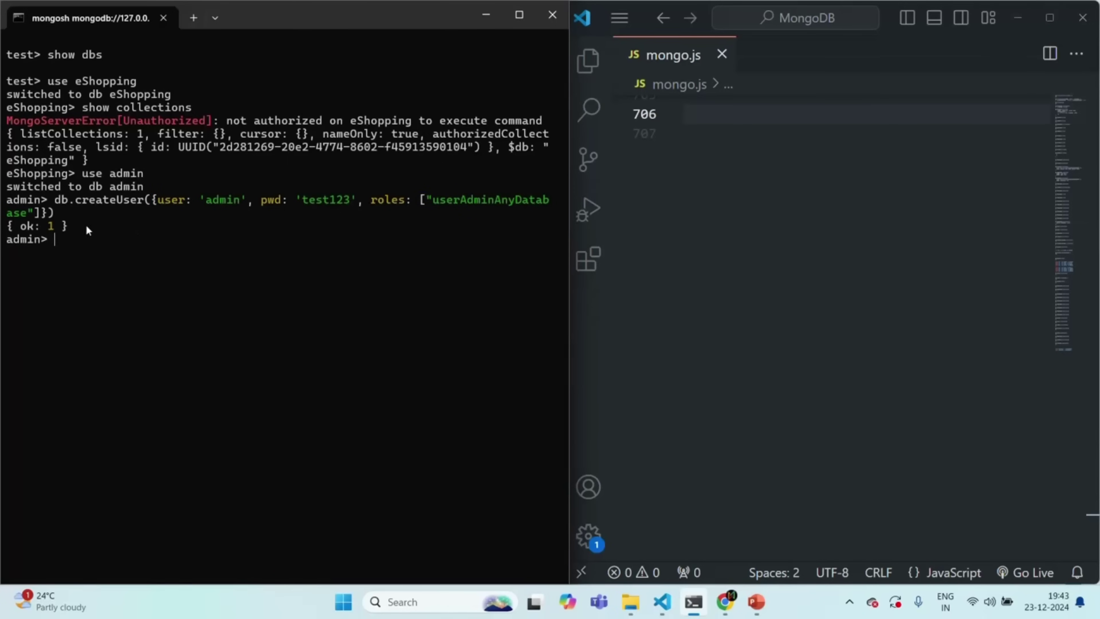
# Run db.getUsers() on admin, which fails because usersInfo requires authentication.
pyautogui.doubleClick(25, 226)
pyautogui.click(61, 244)
pyautogui.write('db.getUsers()')
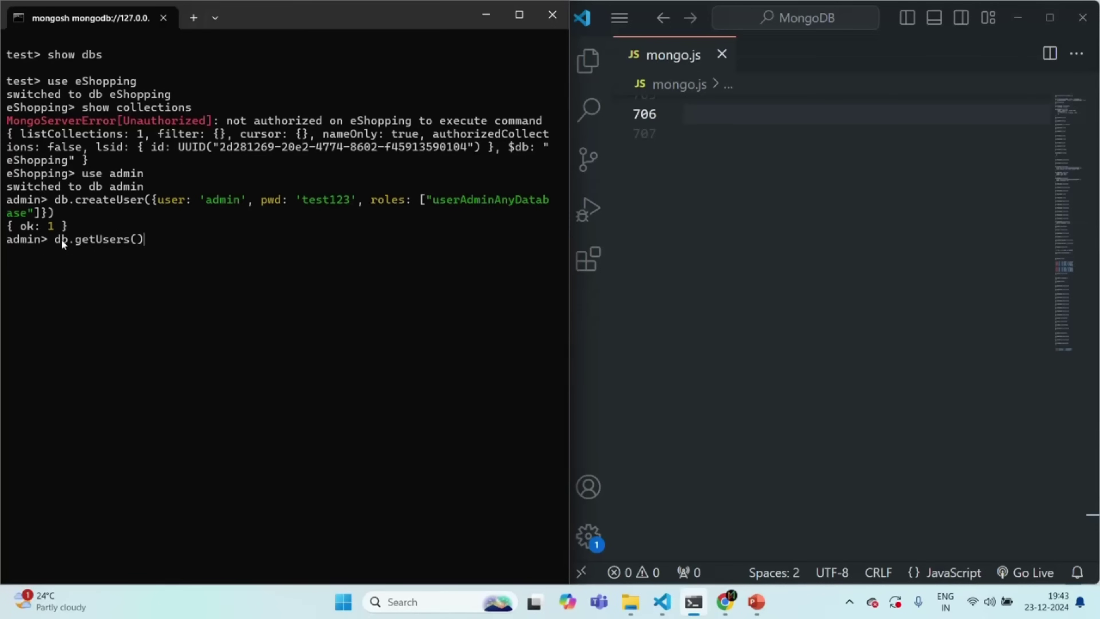
pyautogui.press('Return')
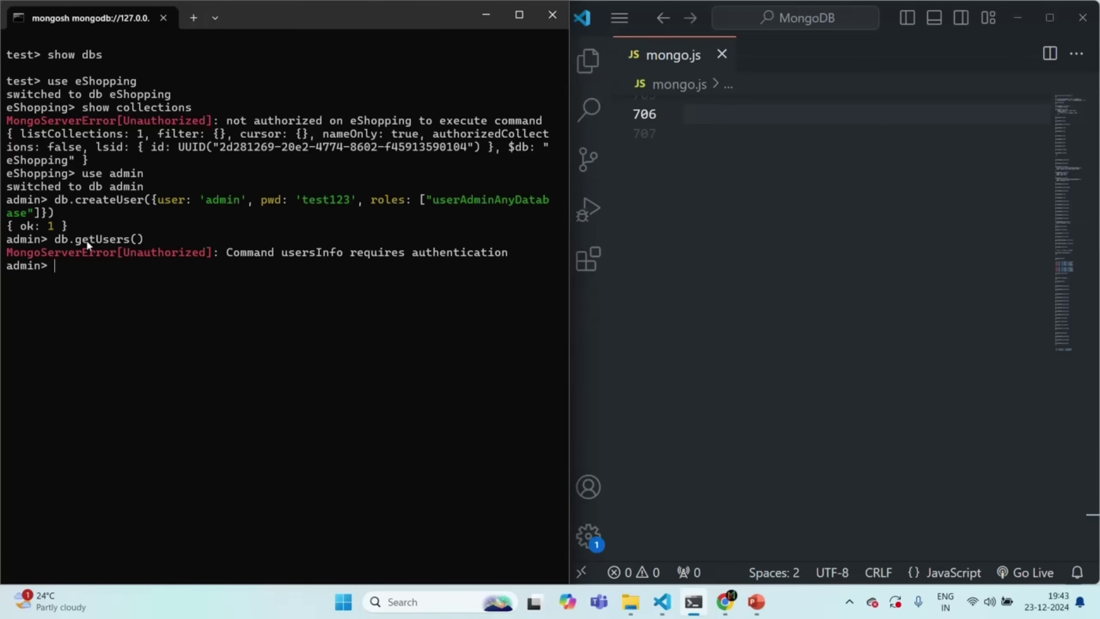
pyautogui.moveTo(76, 238); pyautogui.dragTo(139, 238)
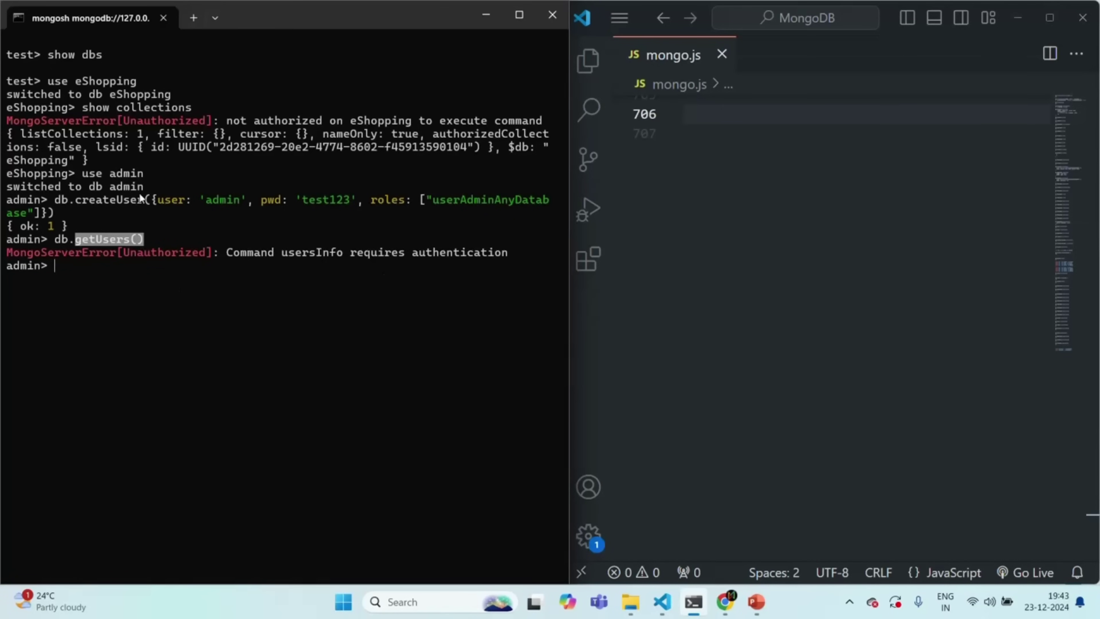
pyautogui.doubleClick(212, 199)
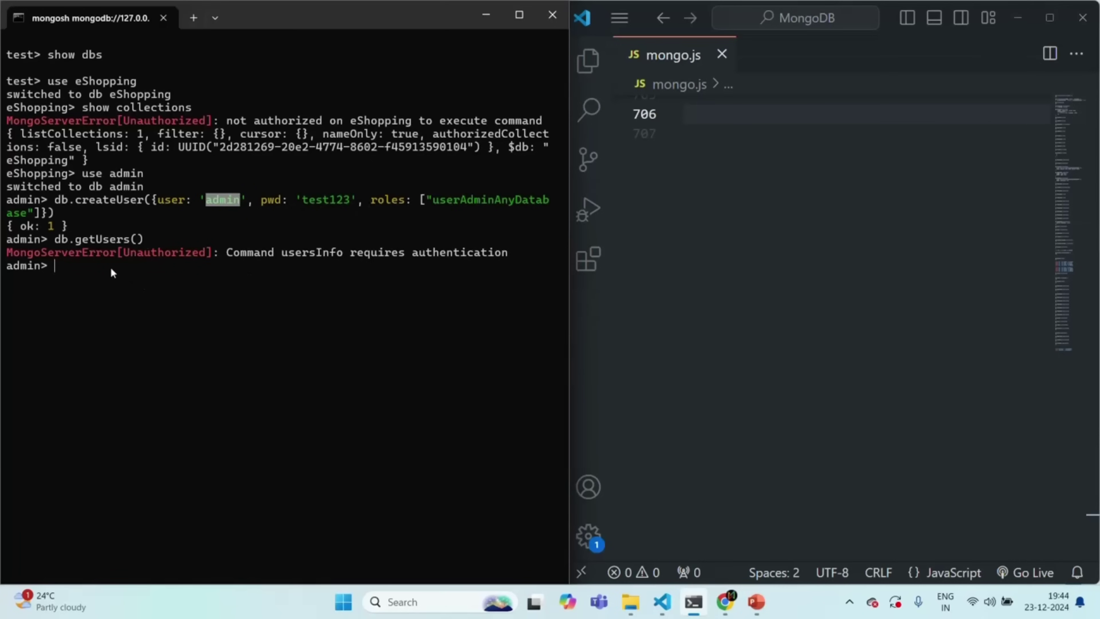
# Clear the screen with cls and type db.auth('admin', …) with the password, unrun.
pyautogui.write('cls')
pyautogui.press('Return')
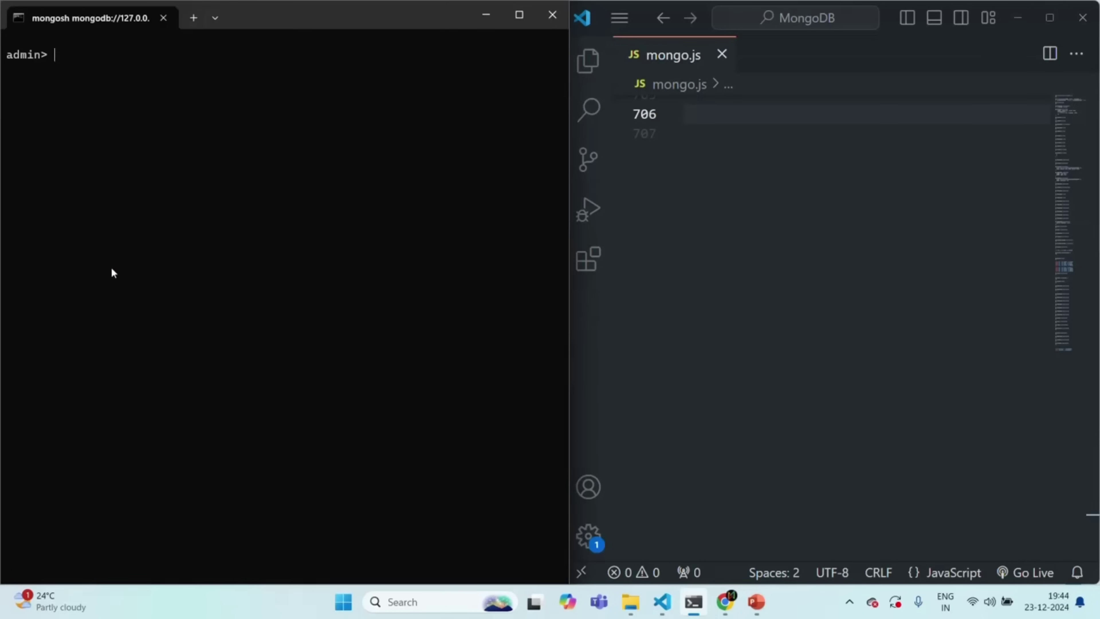
pyautogui.write('db.u')
pyautogui.press('BackSpace')
pyautogui.write('auth')
pyautogui.write('()')
pyautogui.write("'adm")
pyautogui.write('in')
pyautogui.write("', ")
pyautogui.write("''")
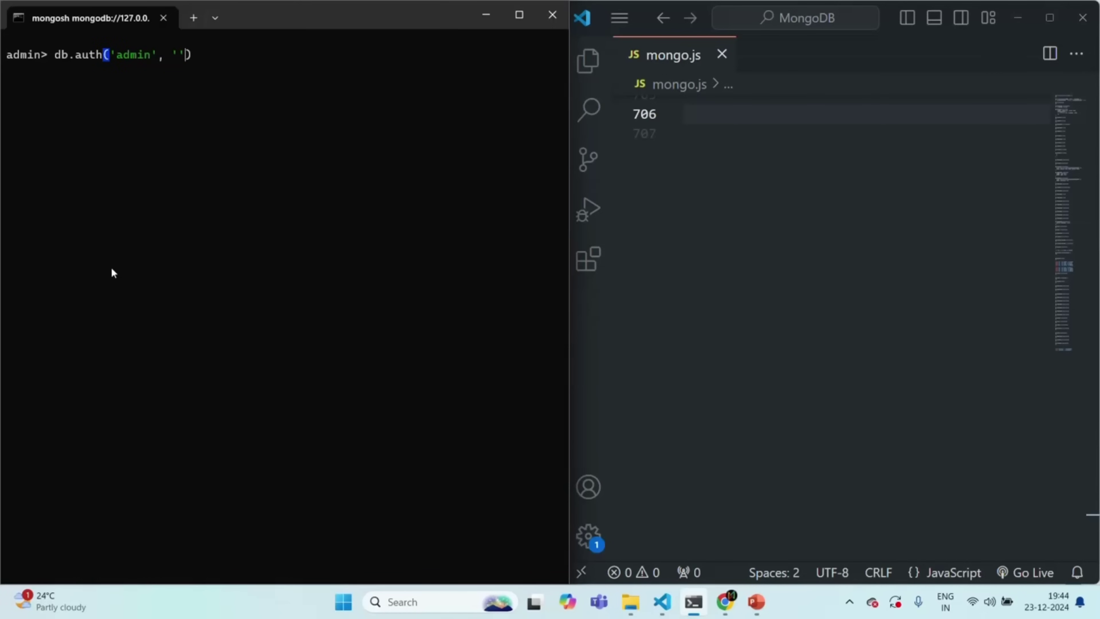
pyautogui.press('Left')
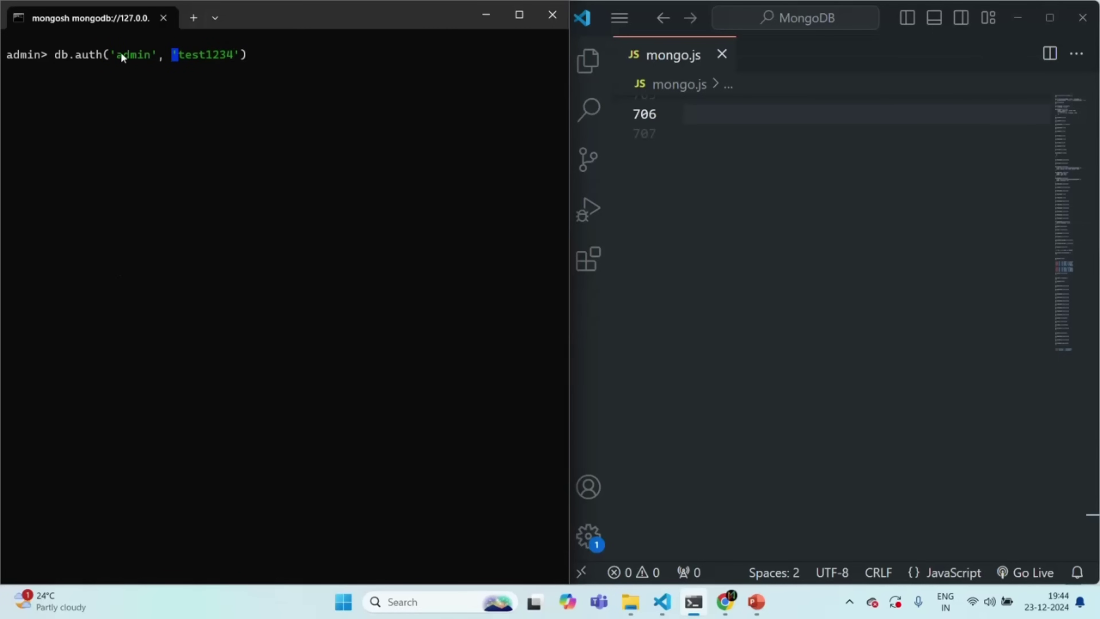
# Highlight the user name, prompt database, method and arguments, copy the command, then erase it.
pyautogui.moveTo(117, 55); pyautogui.dragTo(147, 56)
pyautogui.click(38, 51)
pyautogui.moveTo(38, 51); pyautogui.dragTo(9, 54)
pyautogui.moveTo(76, 55); pyautogui.dragTo(10, 57)
pyautogui.moveTo(251, 54); pyautogui.dragTo(57, 53)
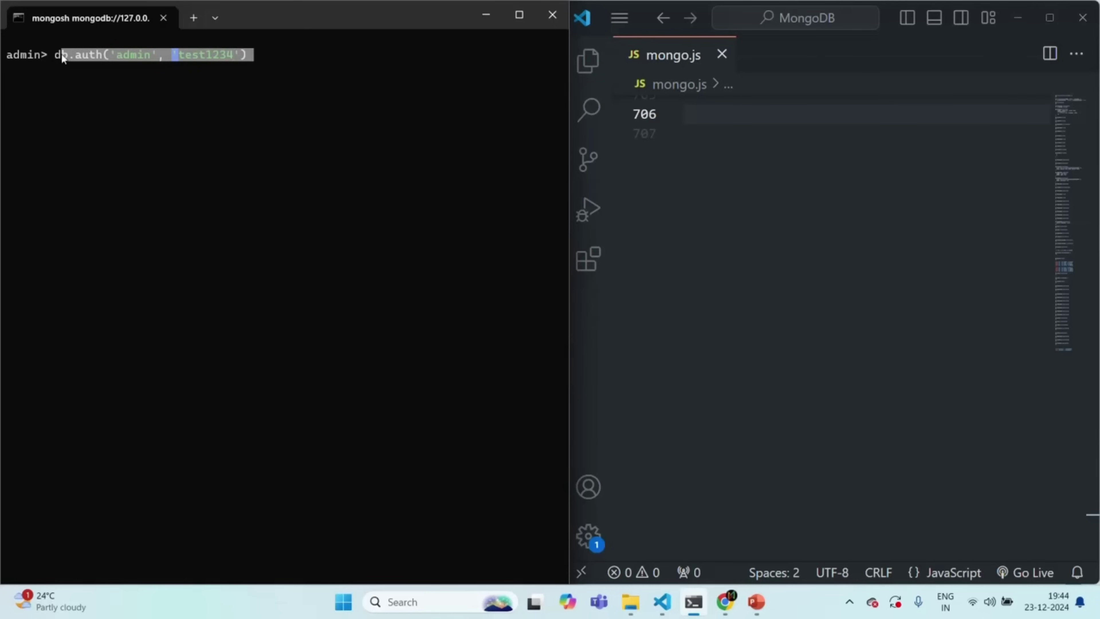
pyautogui.hotkey('ctrl', 'c')
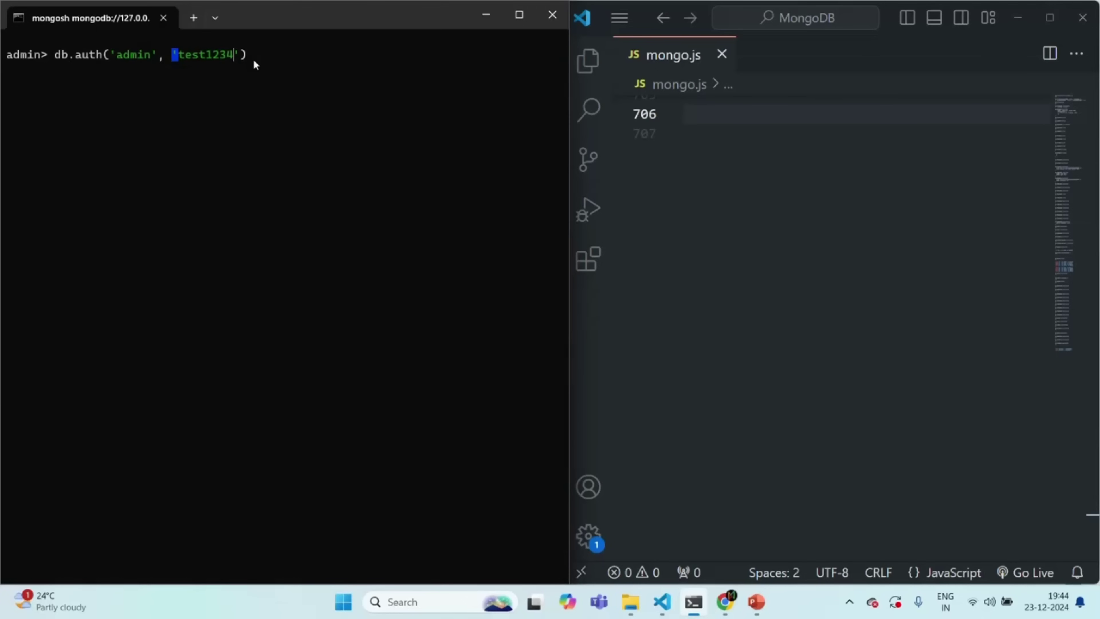
pyautogui.press('End')
pyautogui.press('BackSpace')
pyautogui.press('BackSpace')
pyautogui.press('BackSpace')
pyautogui.press('BackSpace')
pyautogui.press('BackSpace')
pyautogui.press('BackSpace')
pyautogui.press('BackSpace')
pyautogui.press('BackSpace')
pyautogui.press('BackSpace')
pyautogui.press('BackSpace')
pyautogui.press('BackSpace')
pyautogui.press('BackSpace')
pyautogui.press('BackSpace')
pyautogui.press('BackSpace')
pyautogui.press('BackSpace')
pyautogui.press('BackSpace')
pyautogui.press('BackSpace')
pyautogui.press('BackSpace')
pyautogui.press('BackSpace')
pyautogui.press('BackSpace')
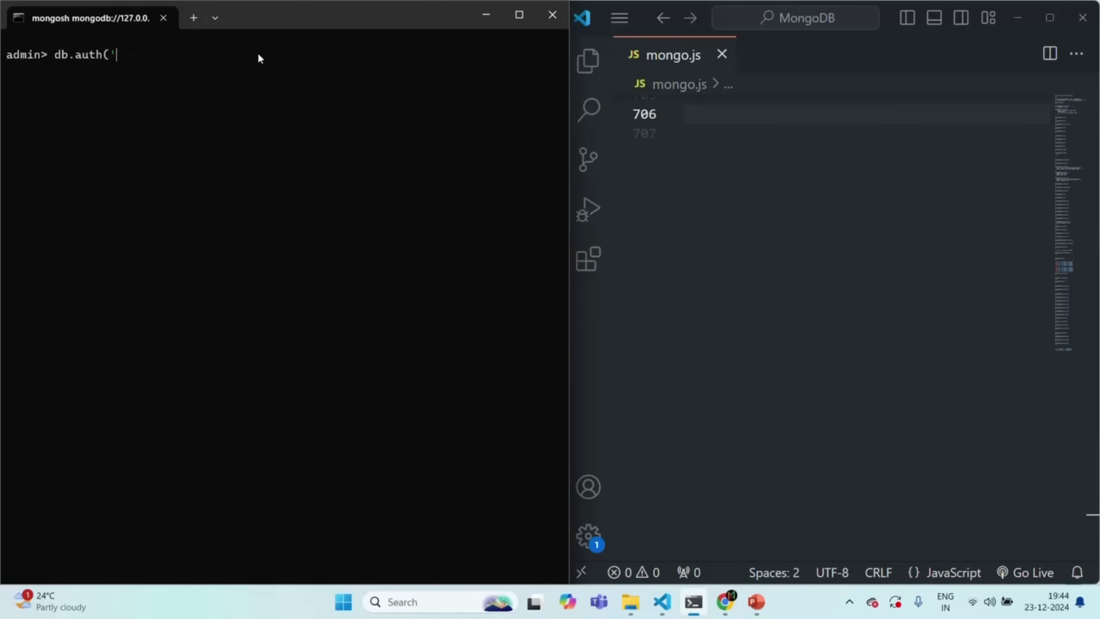
# Switch to eShopping and rerun the recalled db.auth command for admin, which fails.
pyautogui.write('use esh')
pyautogui.press('BackSpace')
pyautogui.press('BackSpace')
pyautogui.write('Shopping')
pyautogui.press('Return')
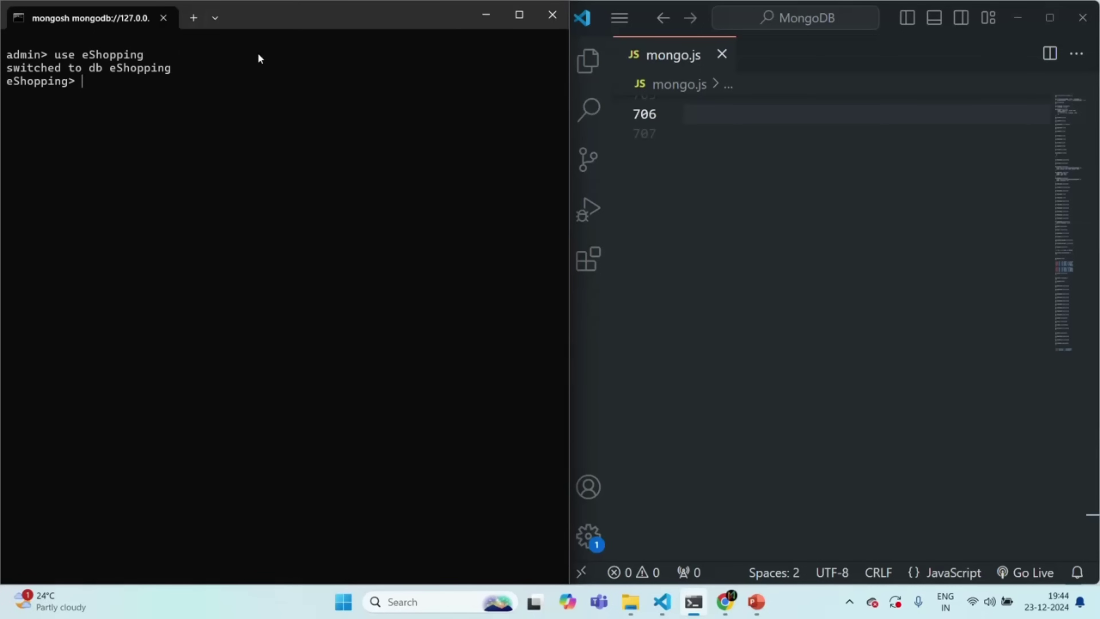
pyautogui.press('Up')
pyautogui.press('Up')
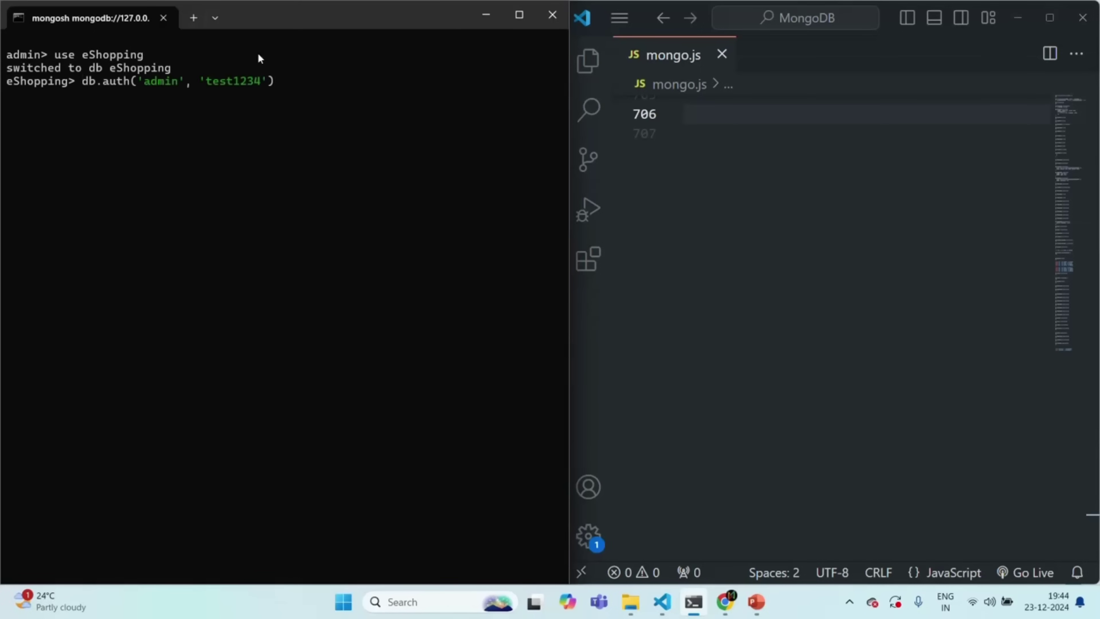
pyautogui.press('Return')
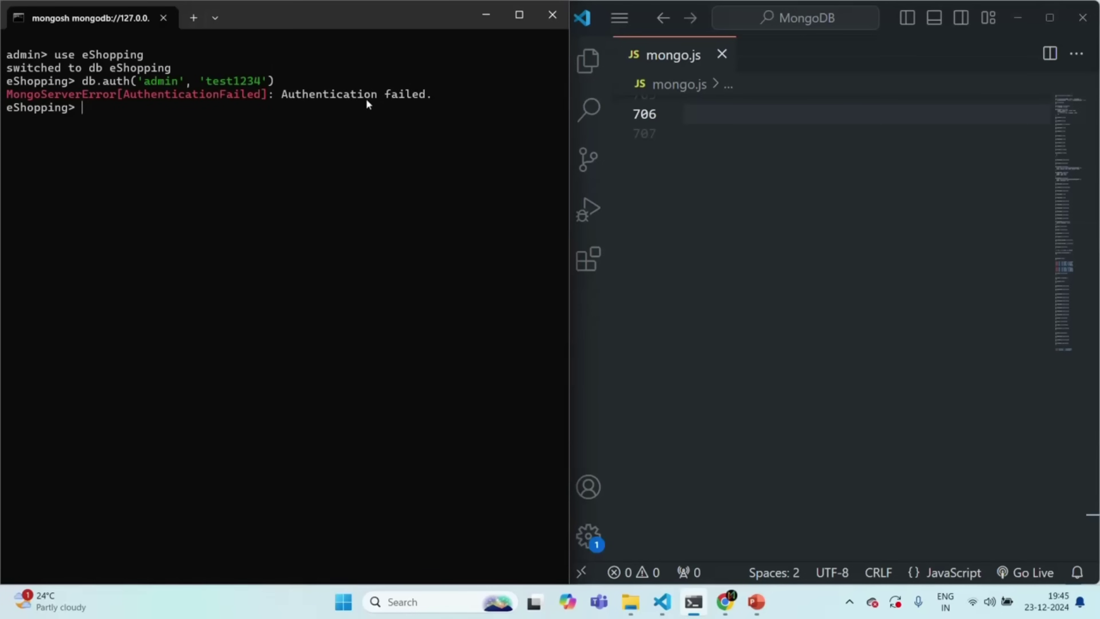
pyautogui.moveTo(146, 80); pyautogui.dragTo(175, 82)
pyautogui.moveTo(104, 79); pyautogui.dragTo(130, 81)
# Switch back to admin and rerun the db.auth command, which fails again.
pyautogui.press('Return')
pyautogui.press('Up')
pyautogui.press('Up')
pyautogui.press('BackSpace')
pyautogui.press('BackSpace')
pyautogui.press('BackSpace')
pyautogui.press('BackSpace')
pyautogui.press('BackSpace')
pyautogui.press('BackSpace')
pyautogui.press('BackSpace')
pyautogui.press('BackSpace')
pyautogui.press('BackSpace')
pyautogui.press('BackSpace')
pyautogui.press('BackSpace')
pyautogui.press('BackSpace')
pyautogui.press('BackSpace')
pyautogui.write('db.getUsers()')
pyautogui.press('Up')
pyautogui.press('Up')
pyautogui.press('BackSpace')
pyautogui.press('BackSpace')
pyautogui.press('BackSpace')
pyautogui.press('BackSpace')
pyautogui.press('BackSpace')
pyautogui.press('BackSpace')
pyautogui.press('BackSpace')
pyautogui.press('BackSpace')
pyautogui.press('BackSpace')
pyautogui.press('BackSpace')
pyautogui.press('BackSpace')
pyautogui.press('BackSpace')
pyautogui.press('BackSpace')
pyautogui.press('BackSpace')
pyautogui.press('BackSpace')
pyautogui.press('BackSpace')
pyautogui.press('Up')
pyautogui.press('Up')
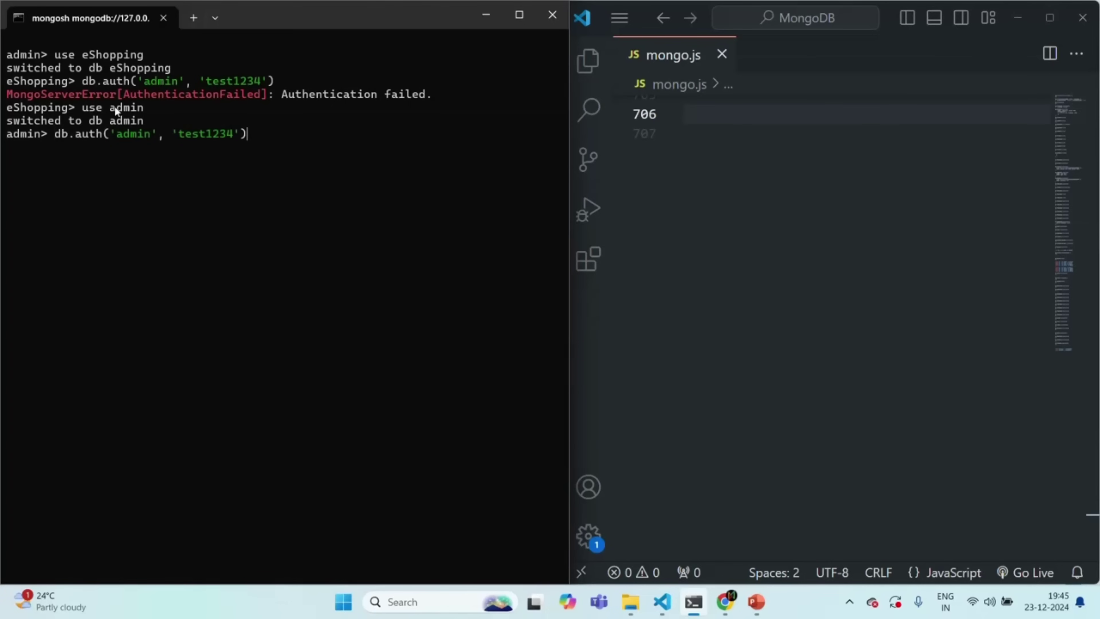
pyautogui.press('Return')
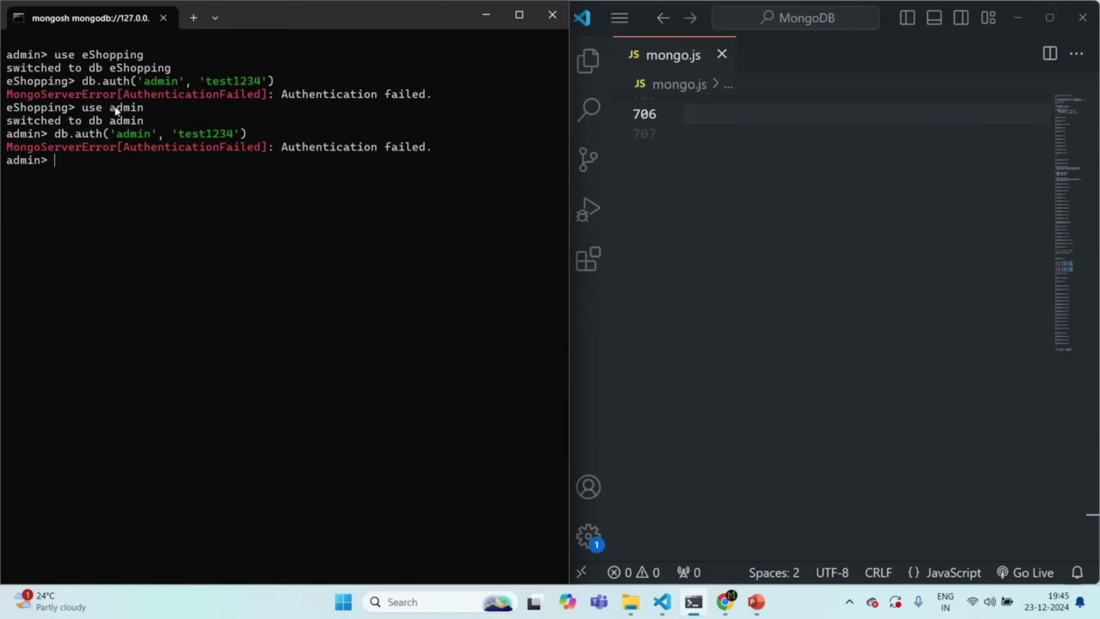
# Recall db.auth, drop the password's last character, and rerun it successfully with { ok: 1 }.
pyautogui.press('Up')
pyautogui.press('Up')
pyautogui.press('Up')
pyautogui.press('Up')
pyautogui.press('BackSpace')
pyautogui.press('BackSpace')
pyautogui.press('BackSpace')
pyautogui.press('BackSpace')
pyautogui.press('BackSpace')
pyautogui.press('BackSpace')
pyautogui.press('BackSpace')
pyautogui.press('BackSpace')
pyautogui.press('BackSpace')
pyautogui.press('BackSpace')
pyautogui.press('BackSpace')
pyautogui.press('BackSpace')
pyautogui.press('BackSpace')
pyautogui.press('Up')
pyautogui.press('Left')
pyautogui.press('Left')
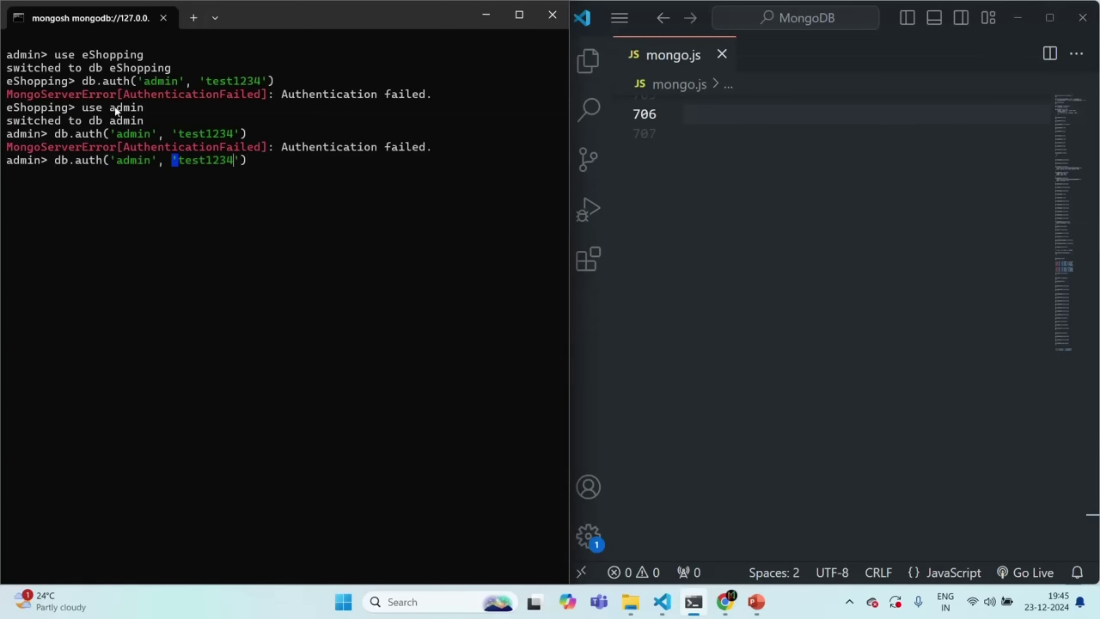
pyautogui.press('BackSpace')
pyautogui.press('End')
pyautogui.press('Return')
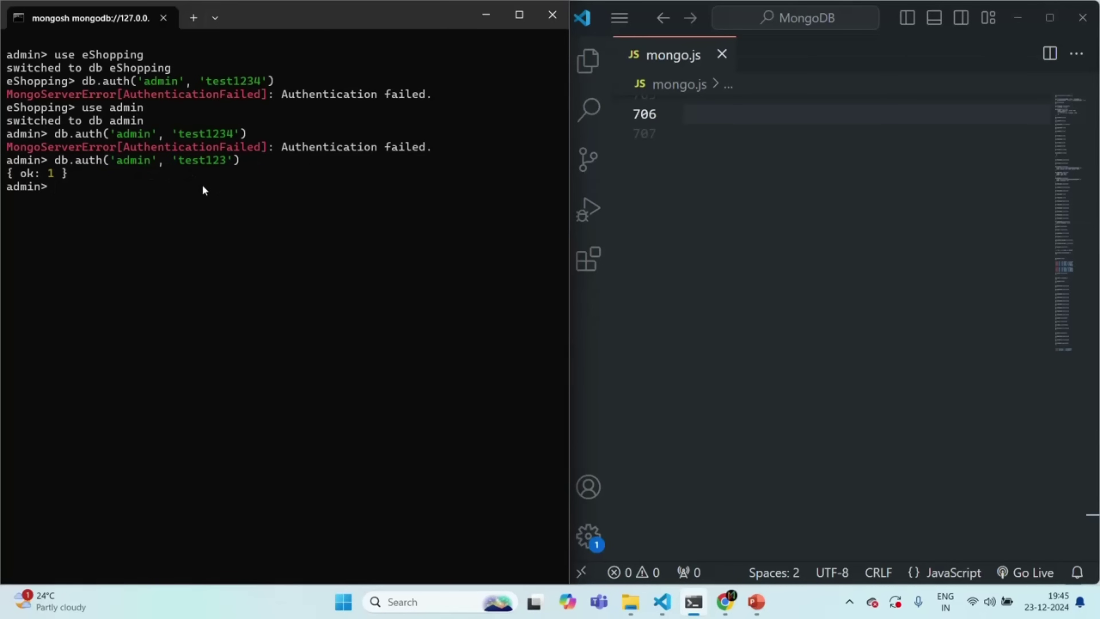
# Run show dbs, then use eShopping and show collections, which is rejected as unauthorized.
pyautogui.write('show dbs')
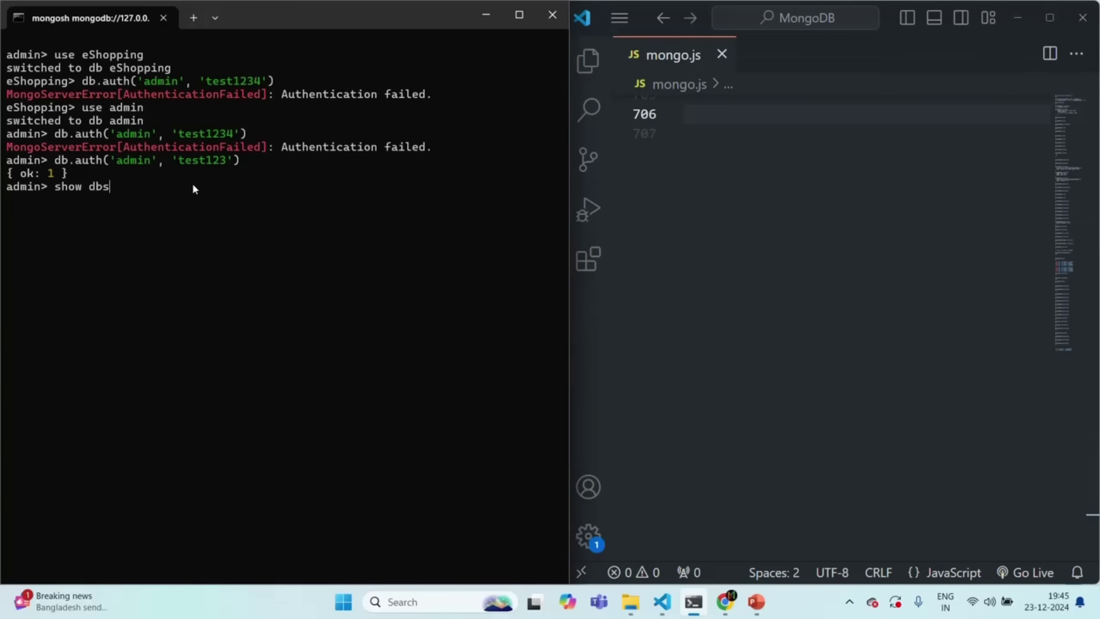
pyautogui.press('Return')
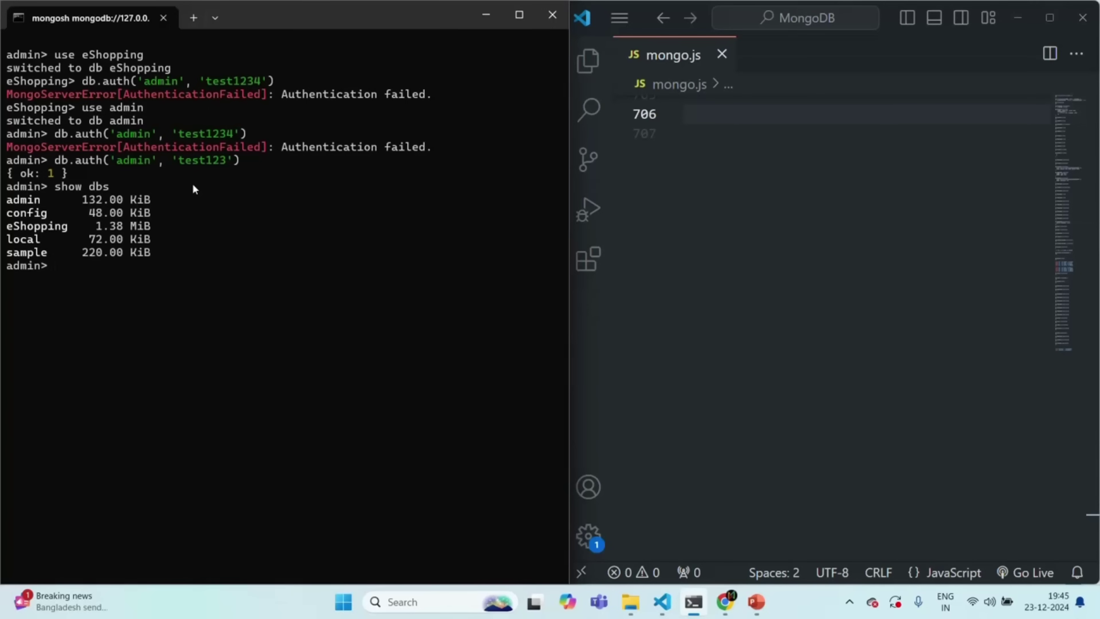
pyautogui.write('use eShopping')
pyautogui.press('Return')
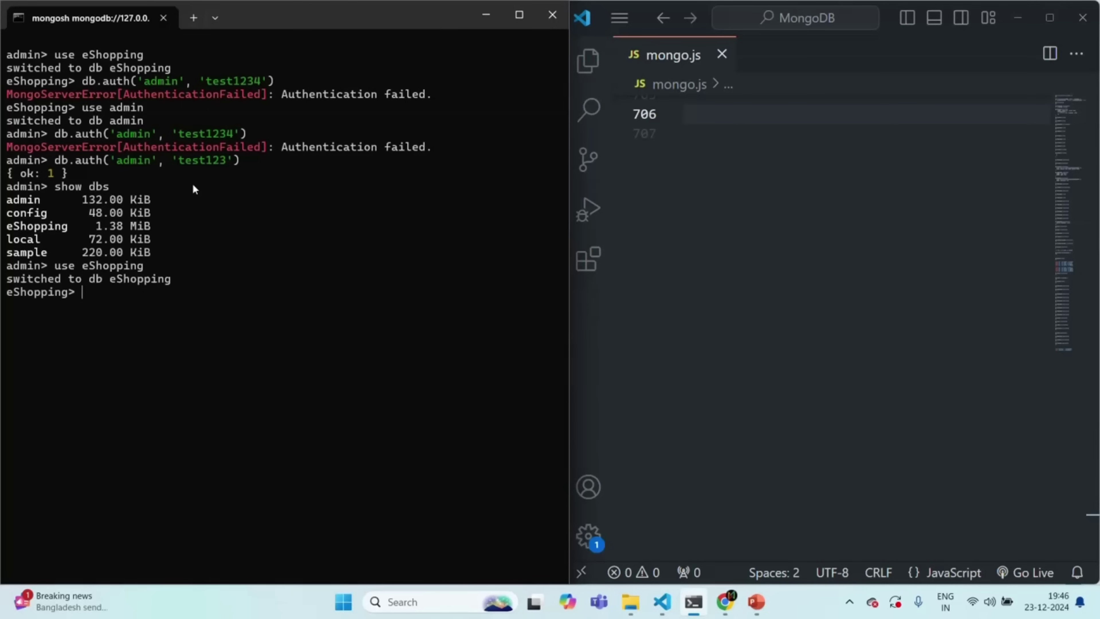
pyautogui.write('show collections')
pyautogui.press('Return')
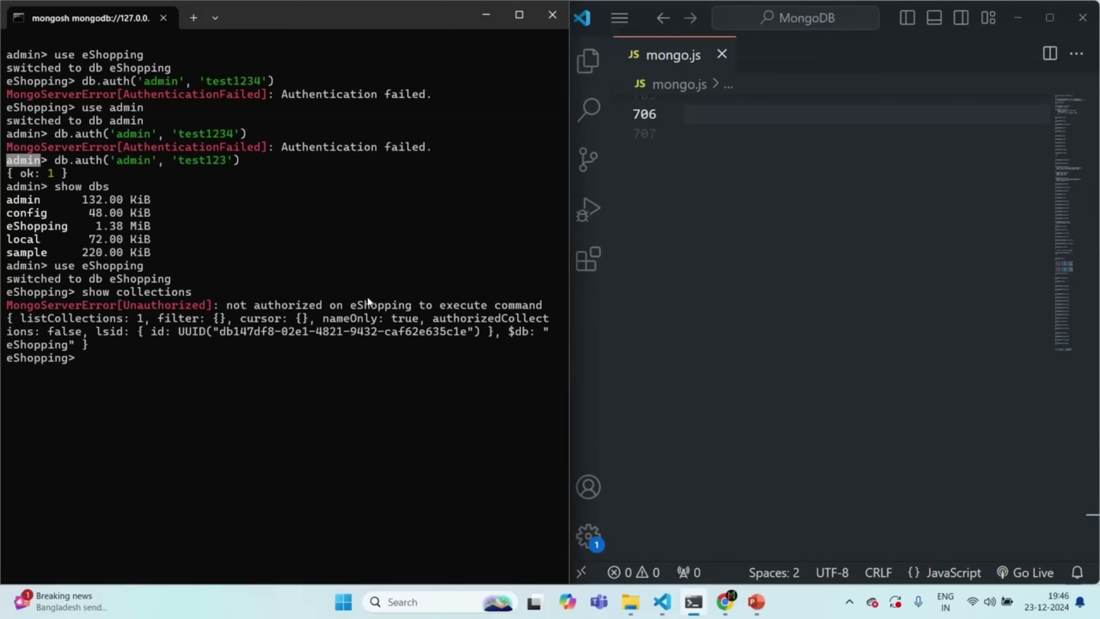
# Switch with use admin and run show collections, which is also not authorized.
pyautogui.moveTo(119, 158); pyautogui.dragTo(147, 160)
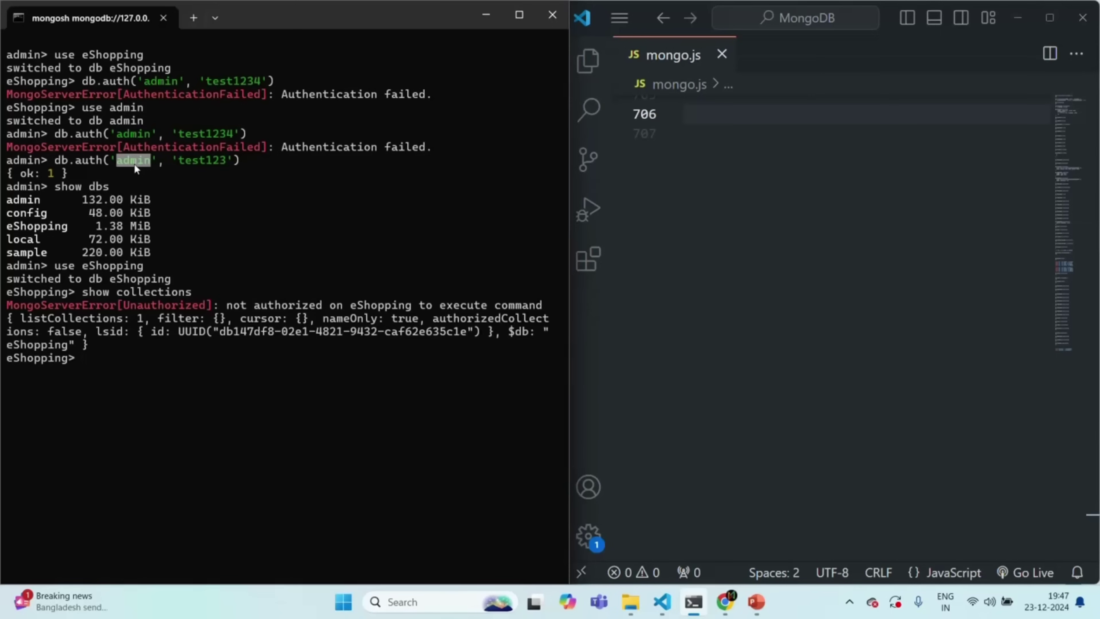
pyautogui.click(90, 361)
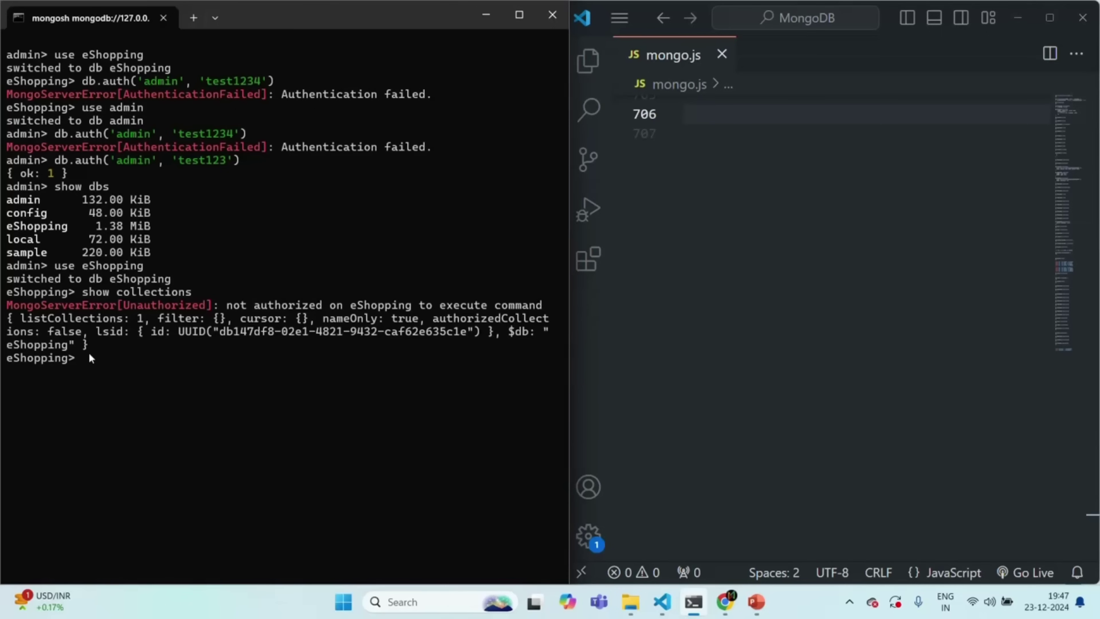
pyautogui.write('use admin')
pyautogui.press('Return')
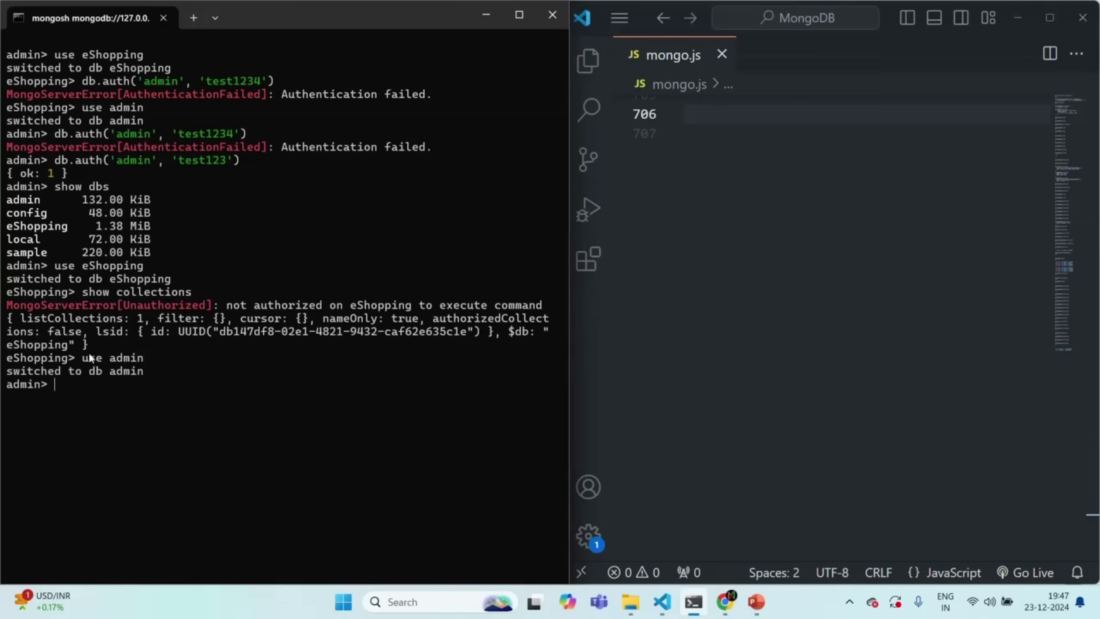
pyautogui.write('show collections')
pyautogui.press('Return')
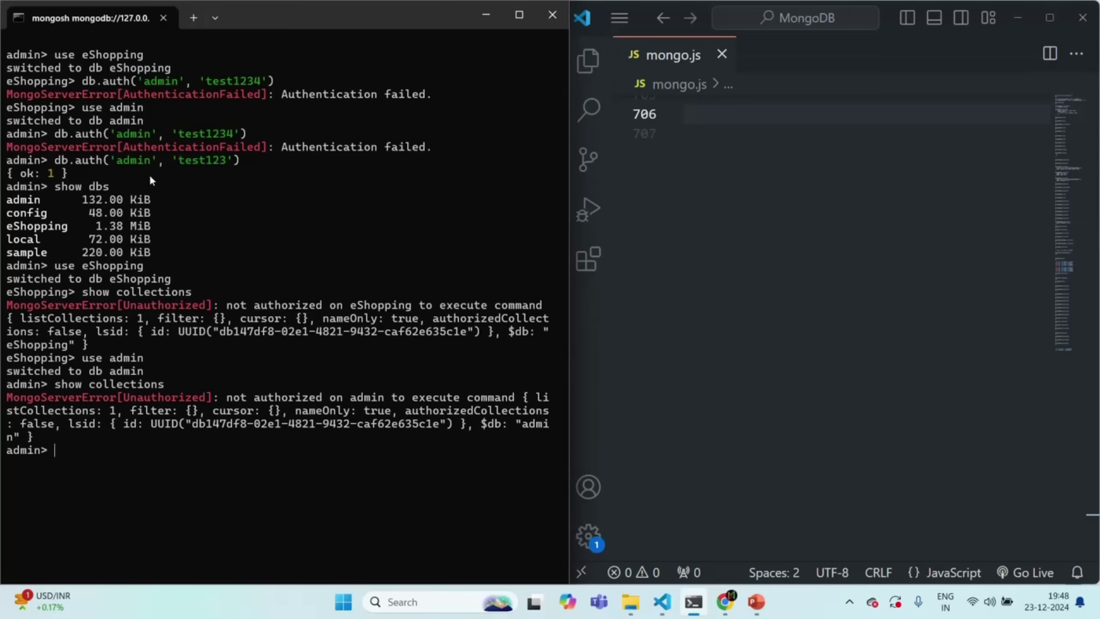
pyautogui.moveTo(117, 134); pyautogui.dragTo(144, 135)
pyautogui.click(83, 450)
pyautogui.moveTo(113, 131); pyautogui.dragTo(147, 133)
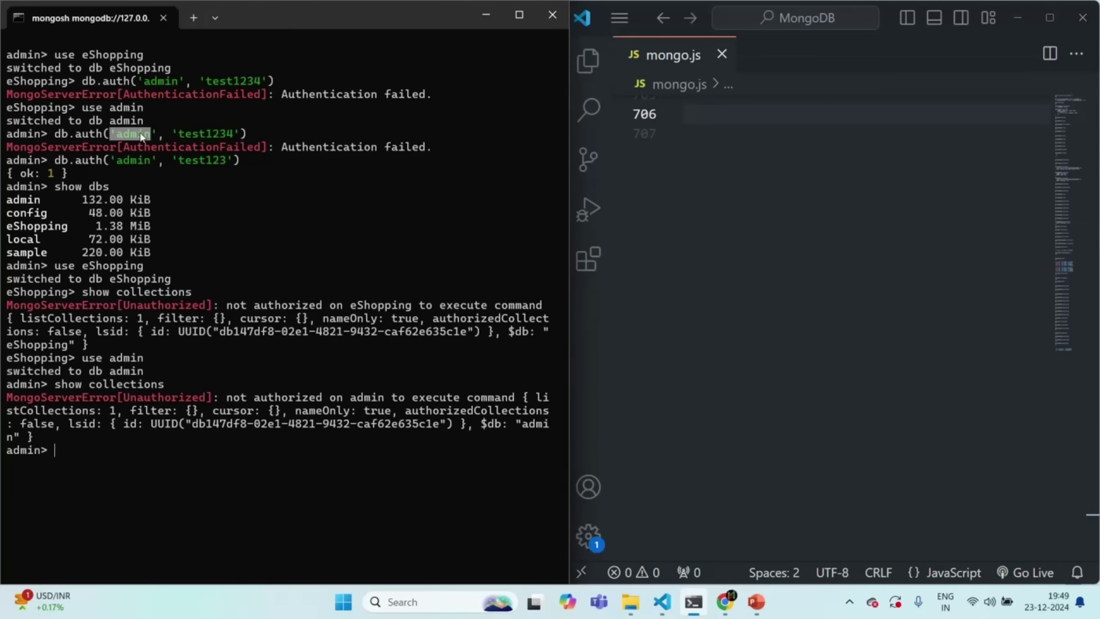
pyautogui.moveTo(40, 132); pyautogui.dragTo(8, 135)
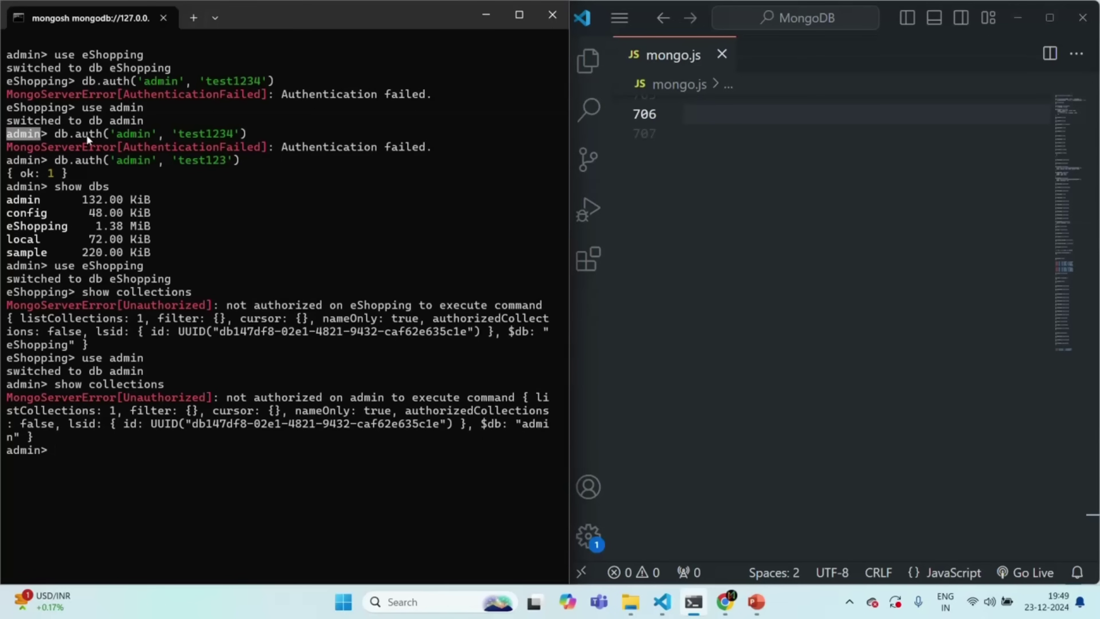